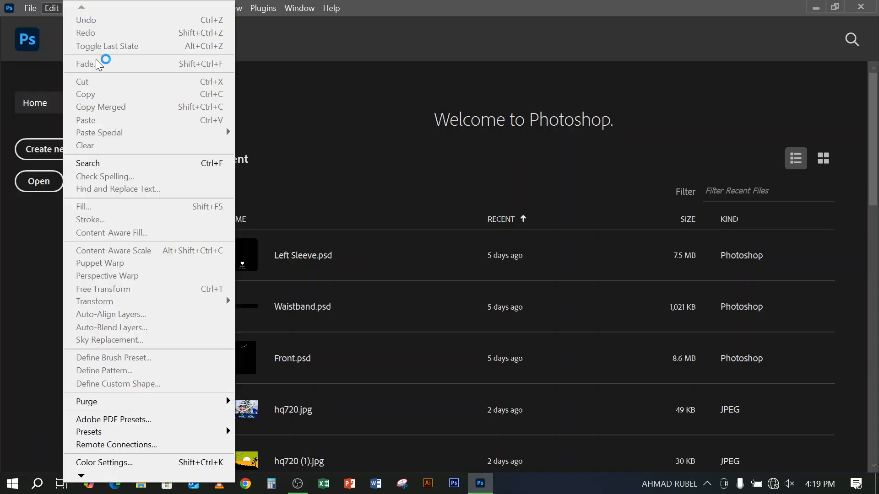
Create a new document 1000 px wide and 1000 px high at 300 pixels/inch with a white background
left_click(33, 22)
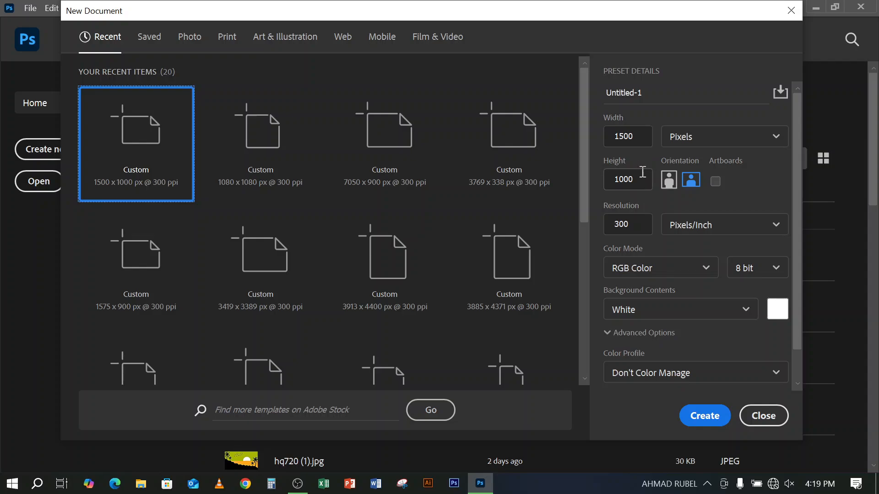
double_click(641, 137)
type("1")
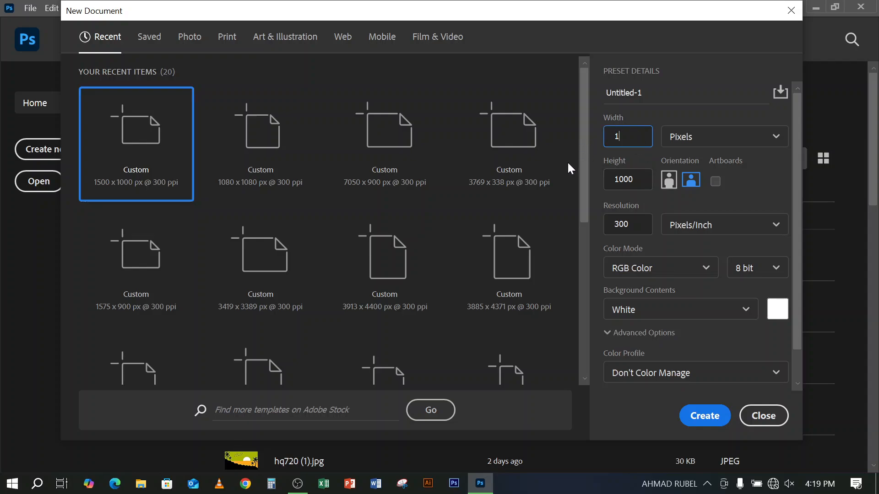
type("000")
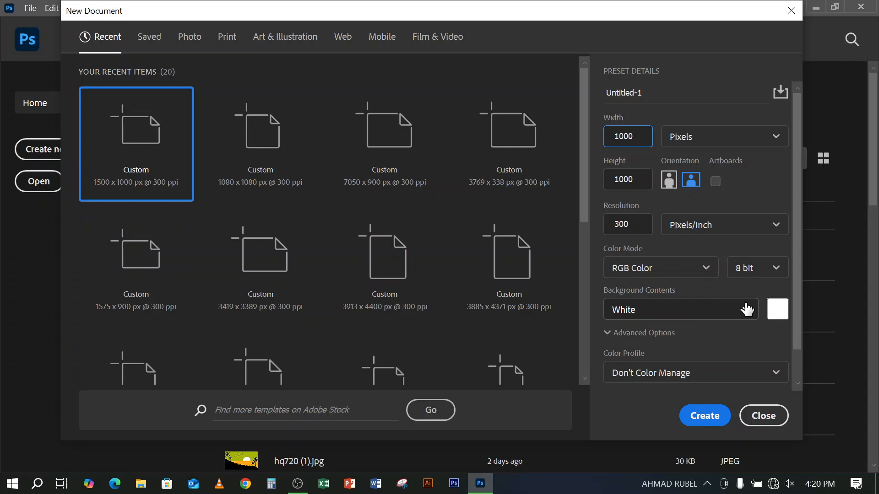
left_click(705, 416)
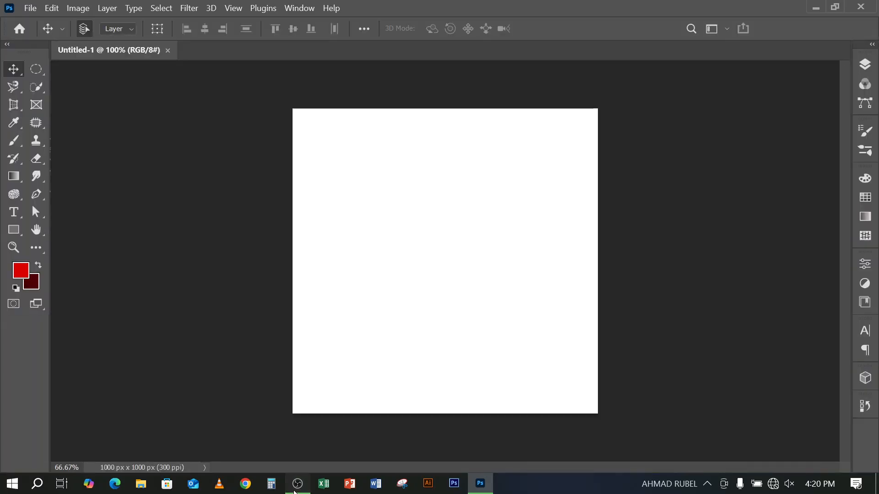
left_click(296, 491)
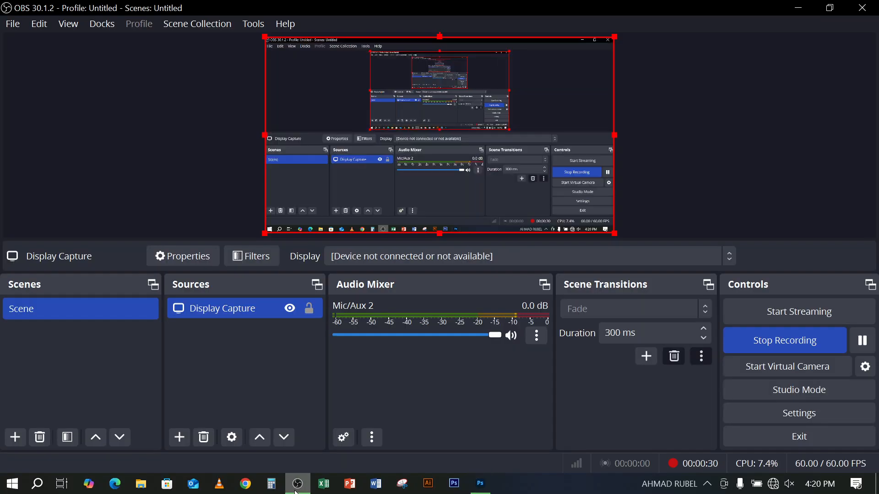
left_click(296, 491)
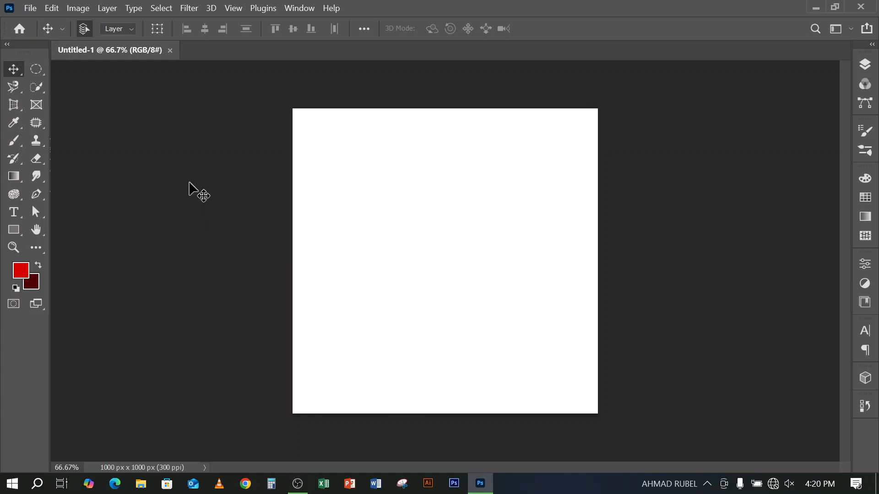
Activate the Pen Tool in Shape mode and show the document's layers
left_click(40, 196)
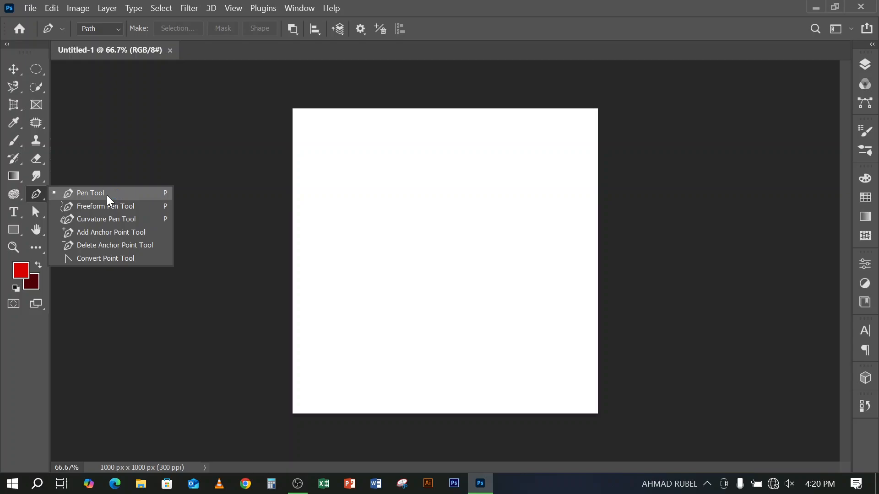
left_click(76, 194)
right_click(37, 194)
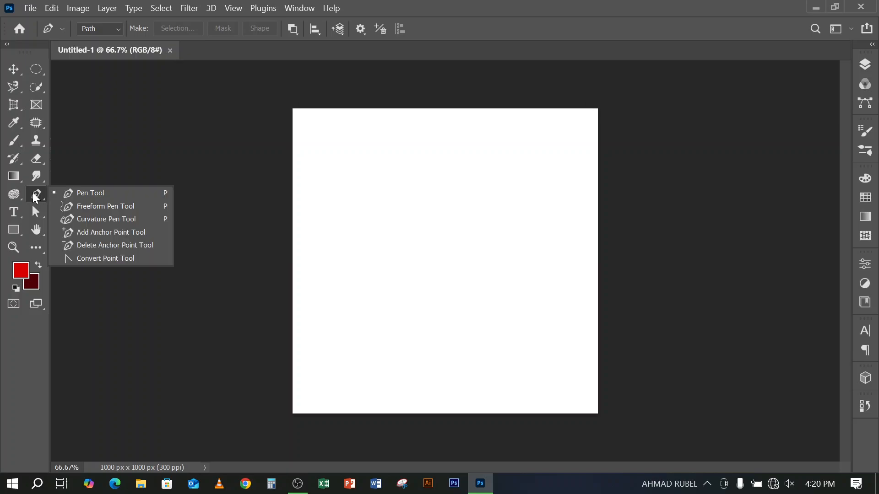
left_click(88, 192)
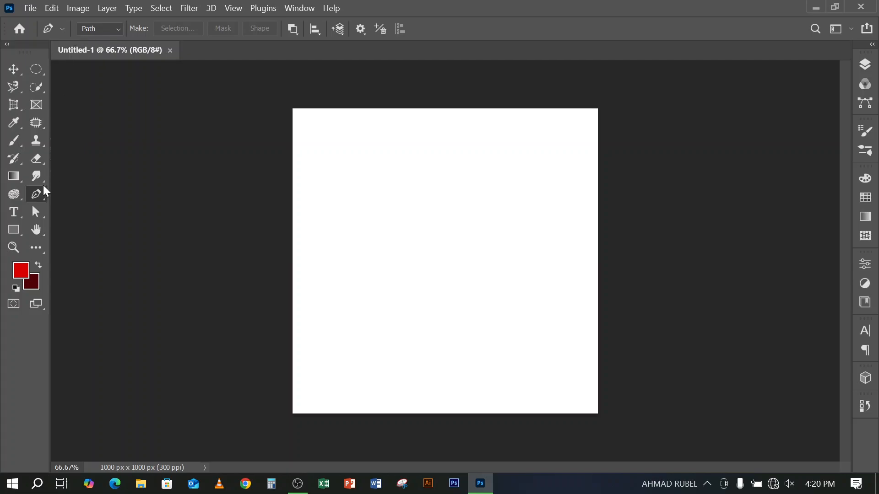
left_click(110, 32)
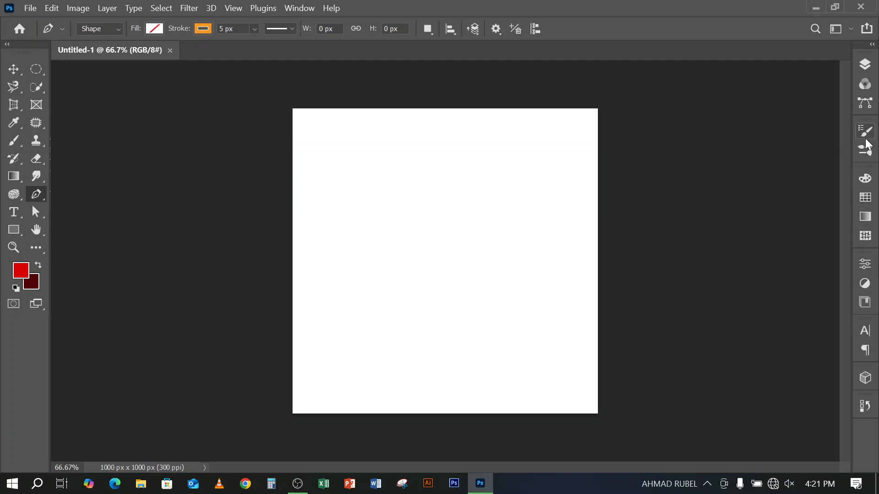
left_click(865, 64)
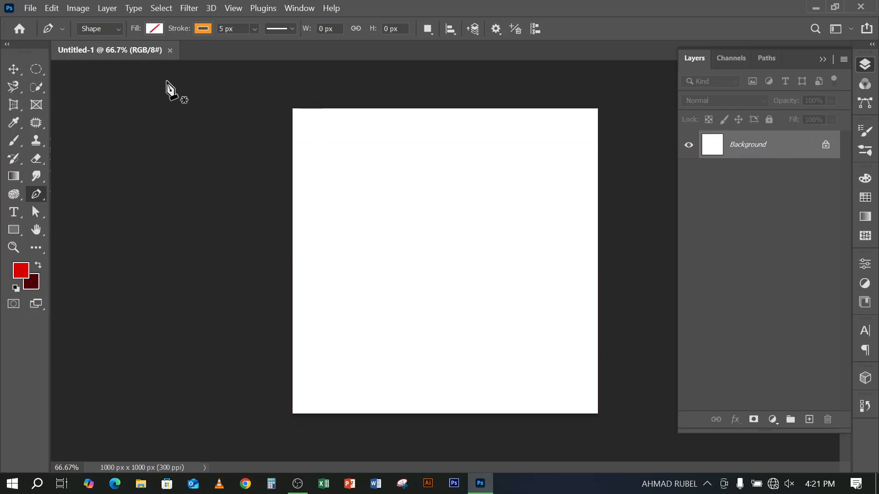
Draw a closed shape about 1193 × 480 px with a wavy upper edge across the lower canvas, its corners outside the canvas
left_click(281, 351)
left_click_drag(440, 306, 525, 336)
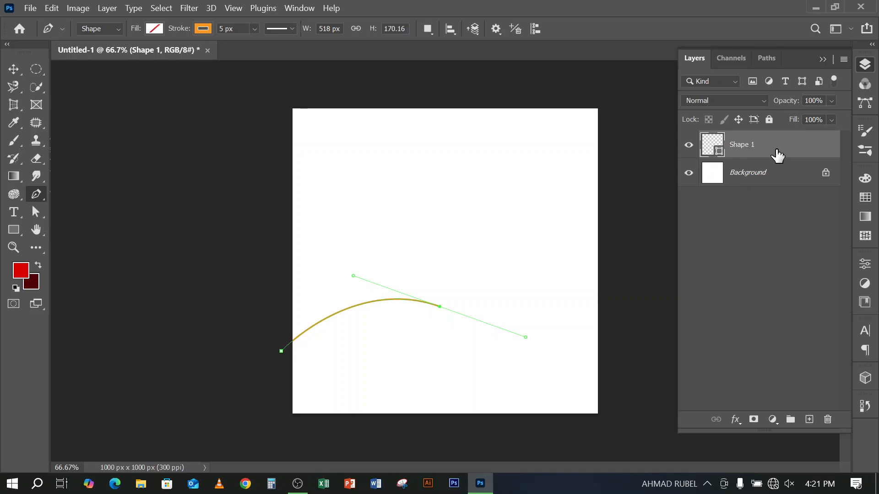
left_click(629, 299)
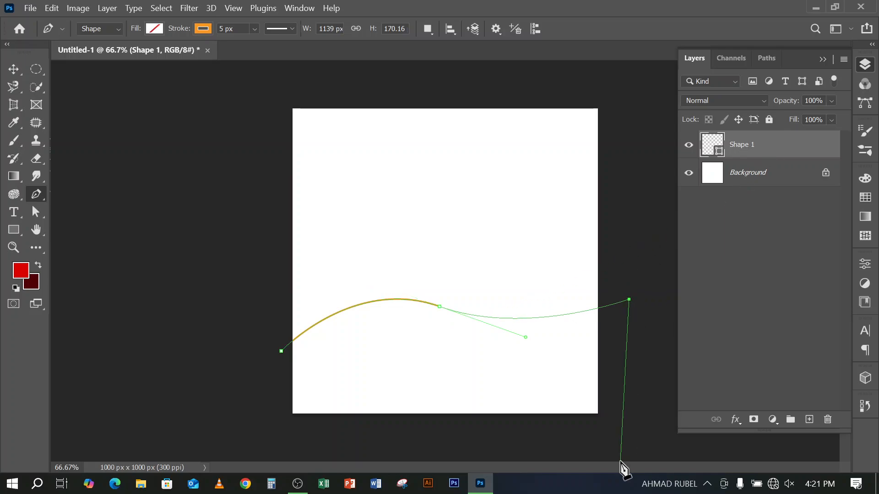
left_click(622, 446)
left_click(265, 441)
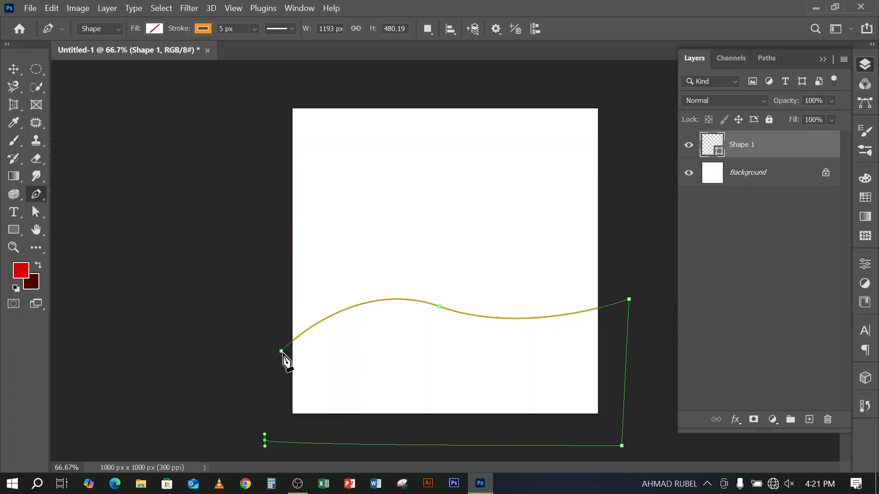
left_click(281, 351)
Fill the wave shape with red, remove its stroke and deselect its path
left_click(151, 28)
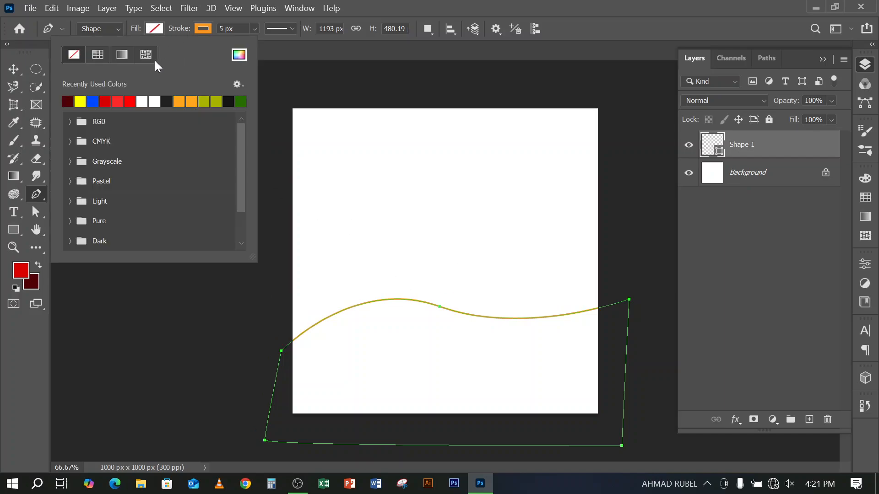
left_click(104, 101)
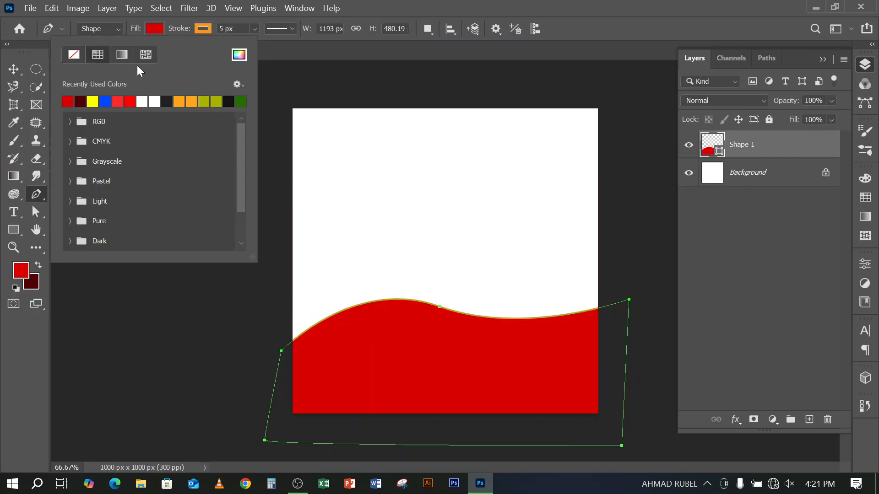
left_click(202, 31)
left_click(202, 31)
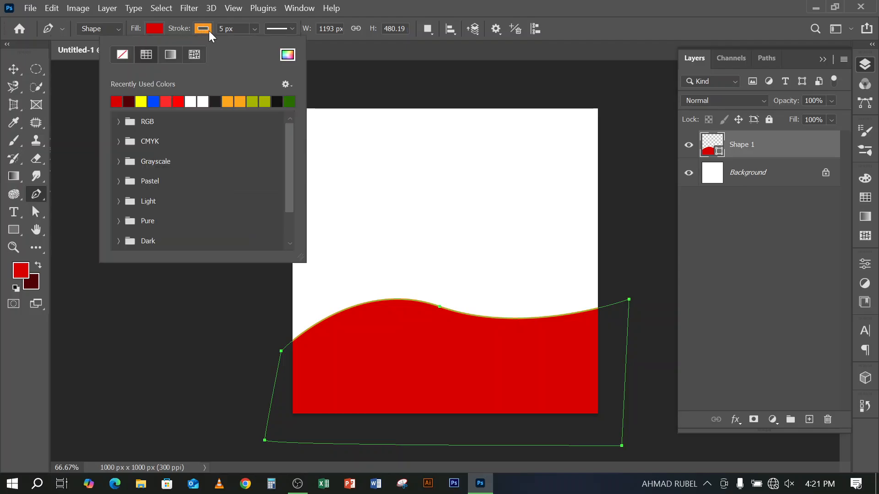
left_click(122, 54)
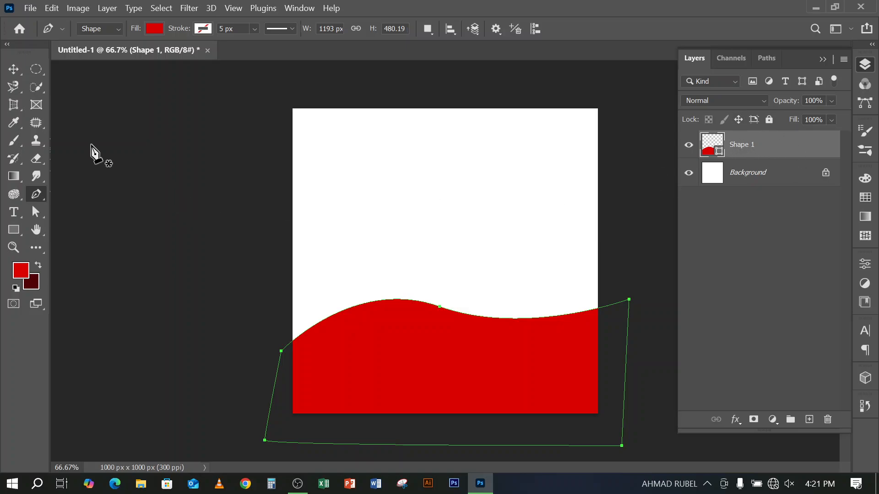
key("Escape")
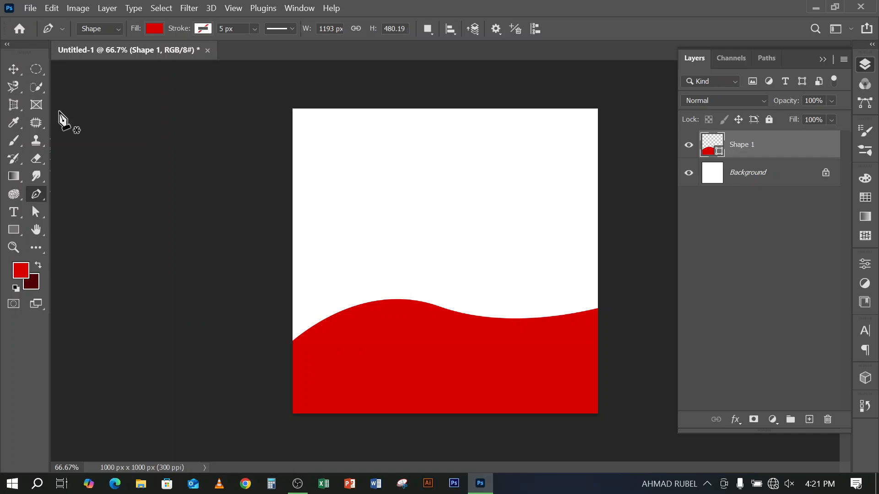
With the Pen Tool in Path mode, draw a closed wavy path above the red shape, extending past the canvas, and dismiss it
left_click(14, 69)
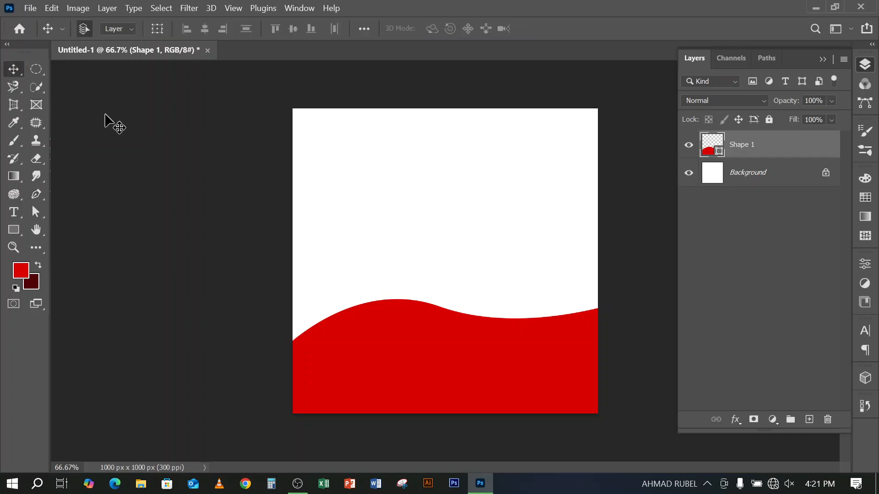
left_click(36, 194)
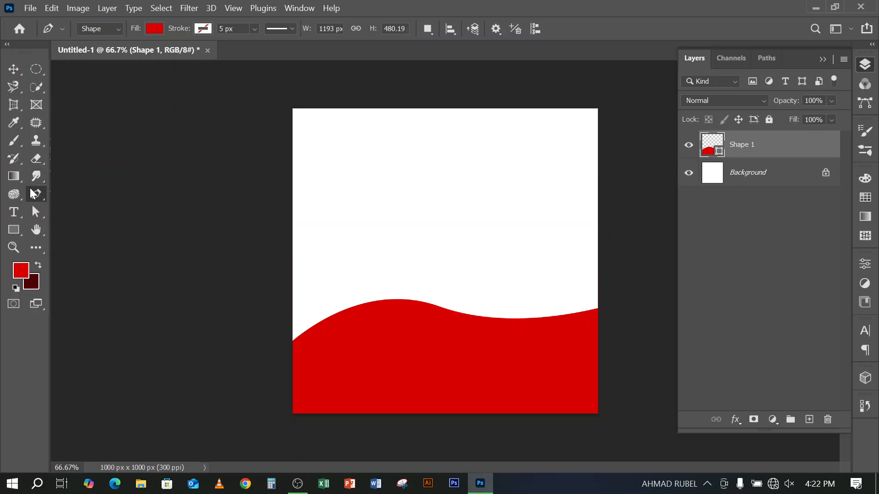
left_click(114, 29)
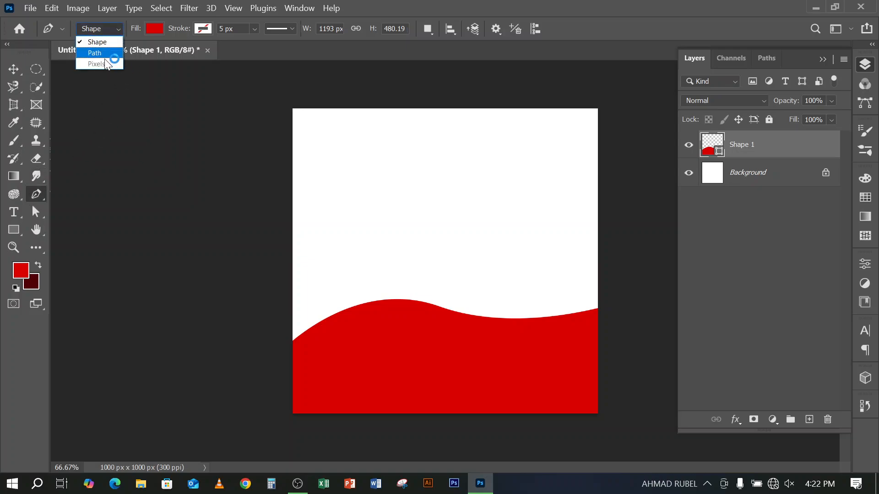
left_click(103, 48)
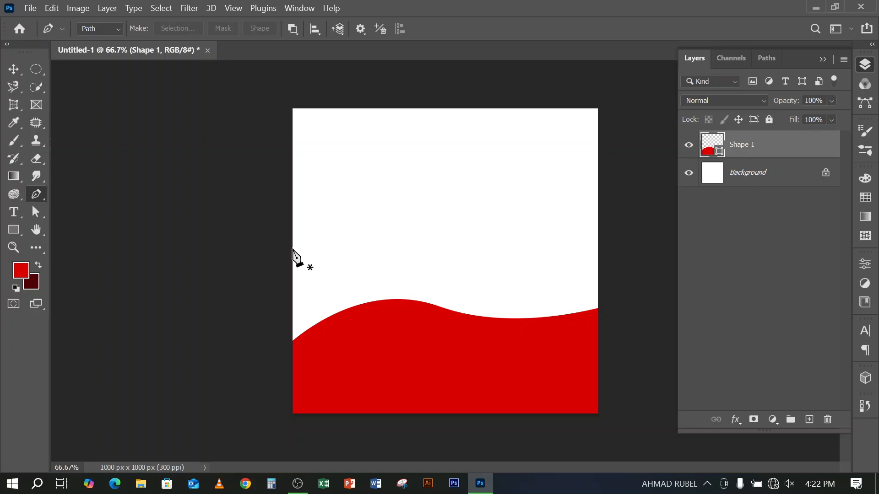
left_click(278, 269)
left_click_drag(454, 228, 562, 253)
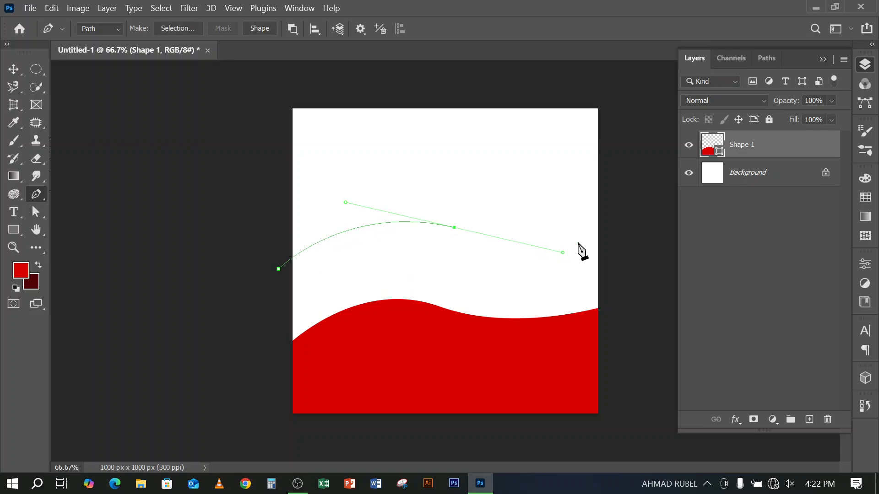
left_click_drag(621, 211, 628, 418)
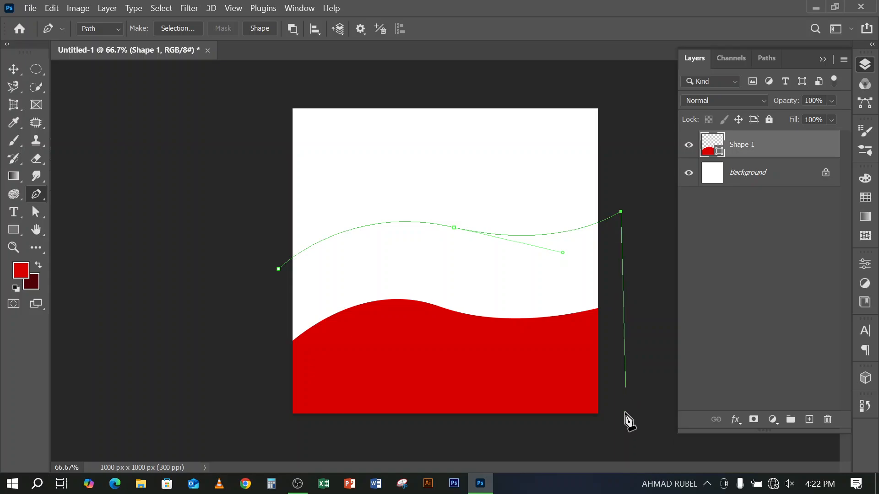
left_click(621, 427)
left_click(271, 429)
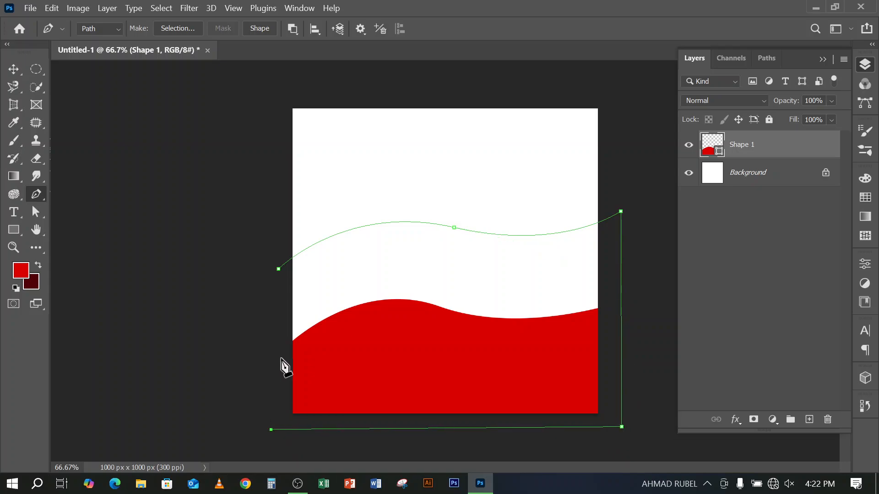
left_click(279, 269)
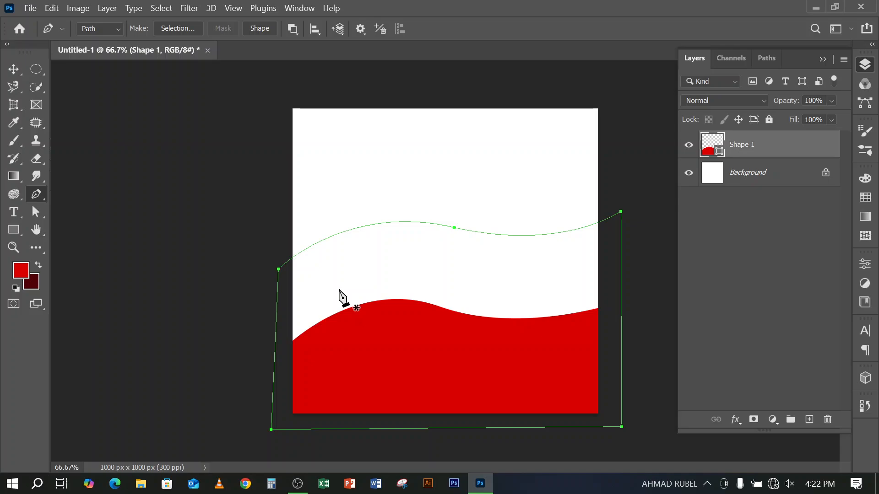
left_click(99, 29)
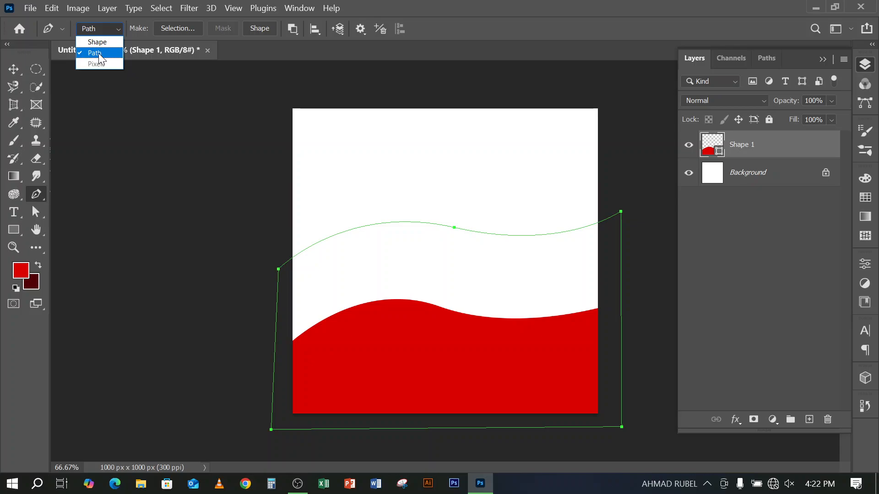
left_click(546, 10)
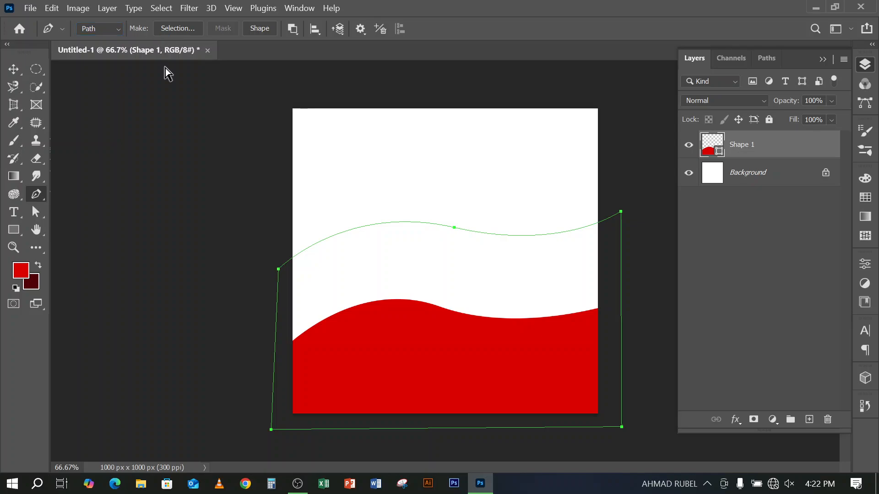
key("Return")
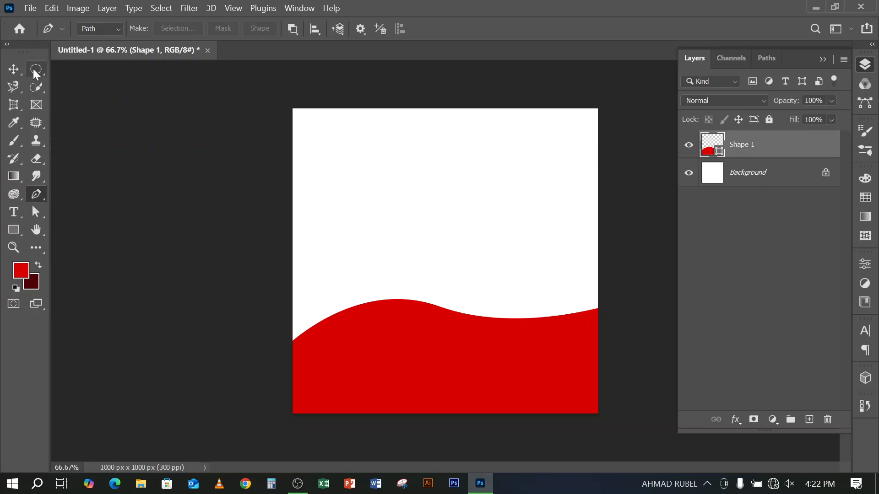
With the Pen Tool in Shape mode, draw a second closed red wave shape about 1275 × 564 px, its wavy edge higher on the canvas
left_click(115, 29)
left_click(103, 46)
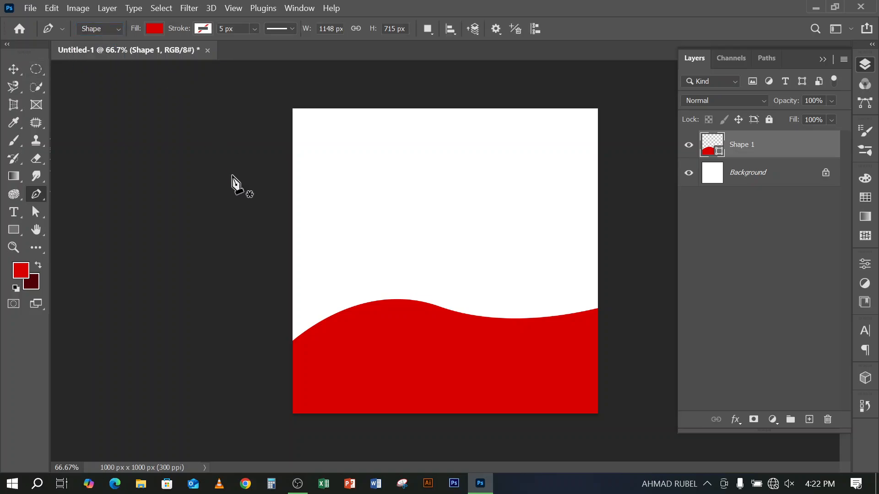
left_click(262, 220)
left_click_drag(415, 201, 504, 242)
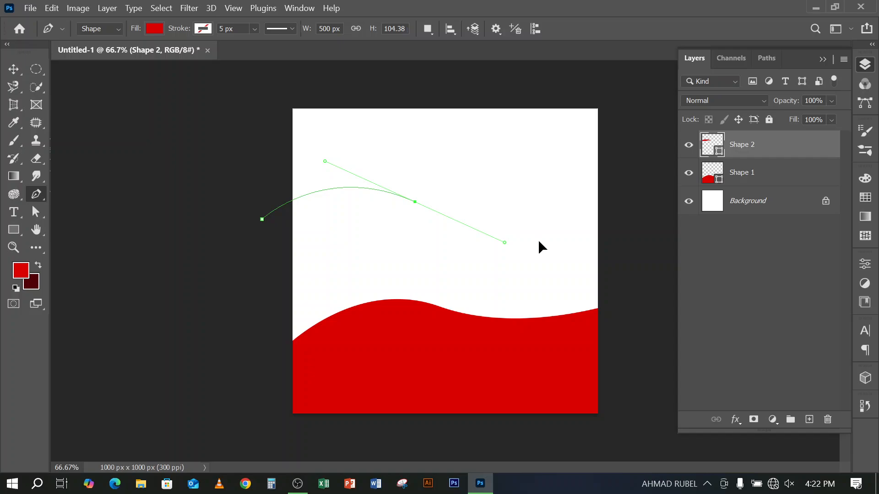
left_click(626, 190)
left_click(624, 359)
left_click(237, 351)
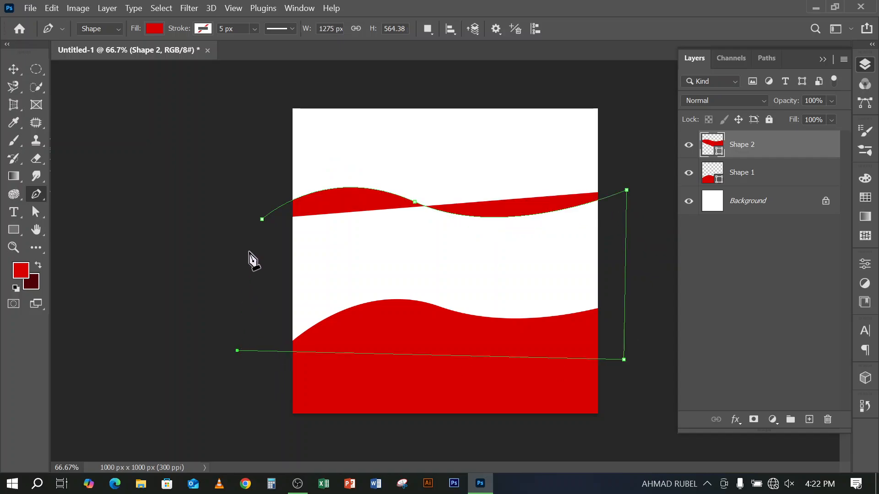
left_click(262, 220)
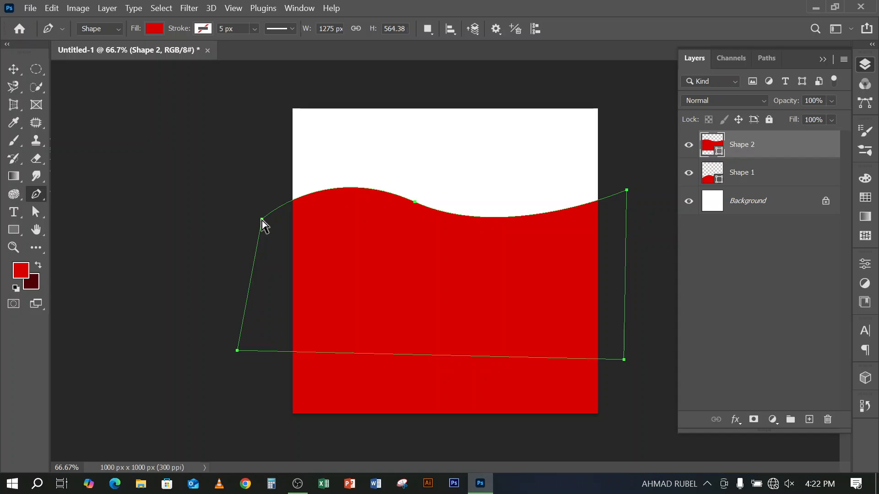
key("Return")
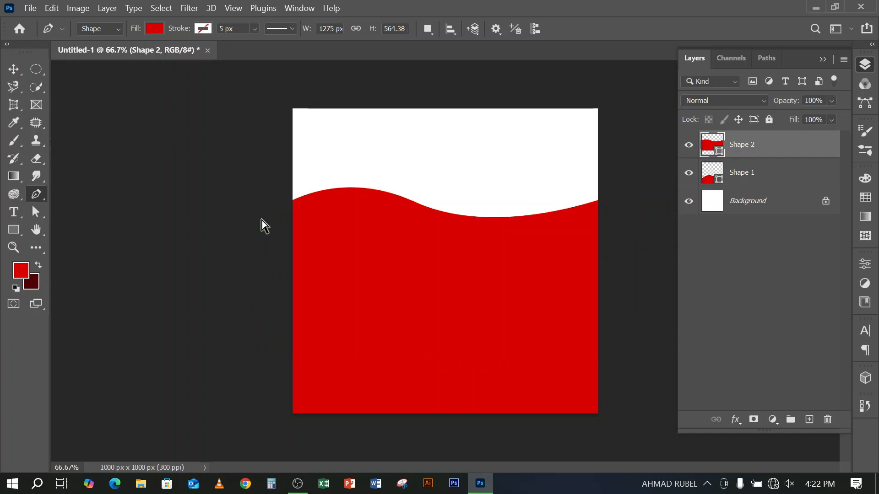
Open the mockup-tshirt image from the Downloads folder as a separate Photoshop document and unlock its background layer
left_click(140, 487)
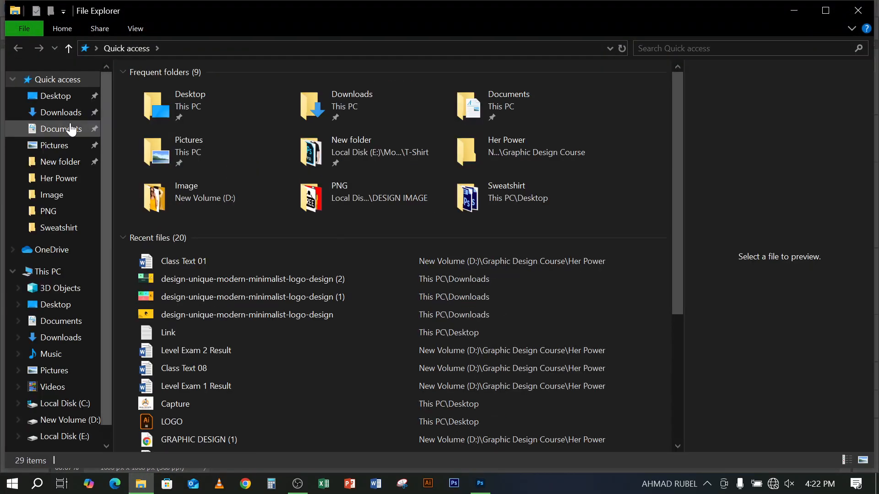
left_click(62, 115)
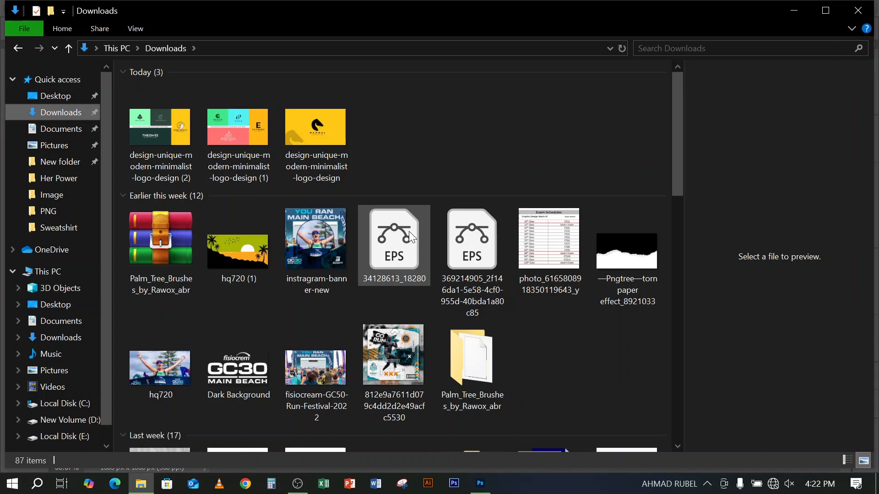
scroll(409, 236, "down", 15)
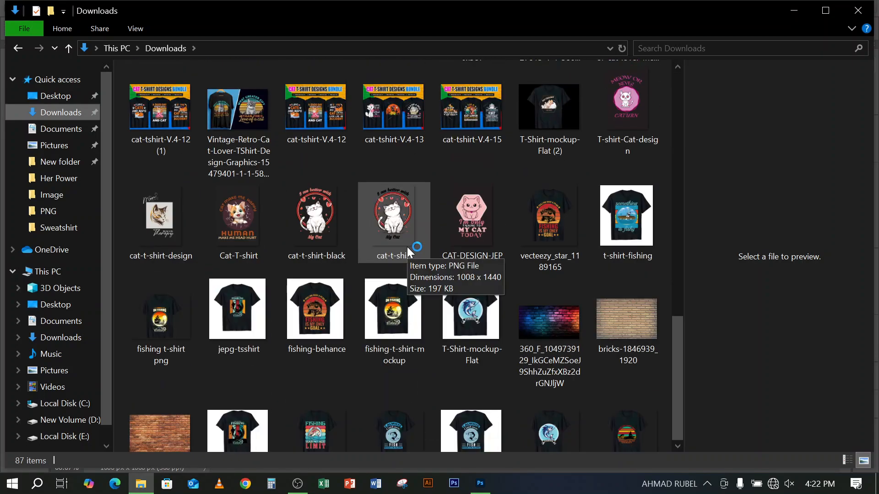
scroll(404, 255, "down", 3)
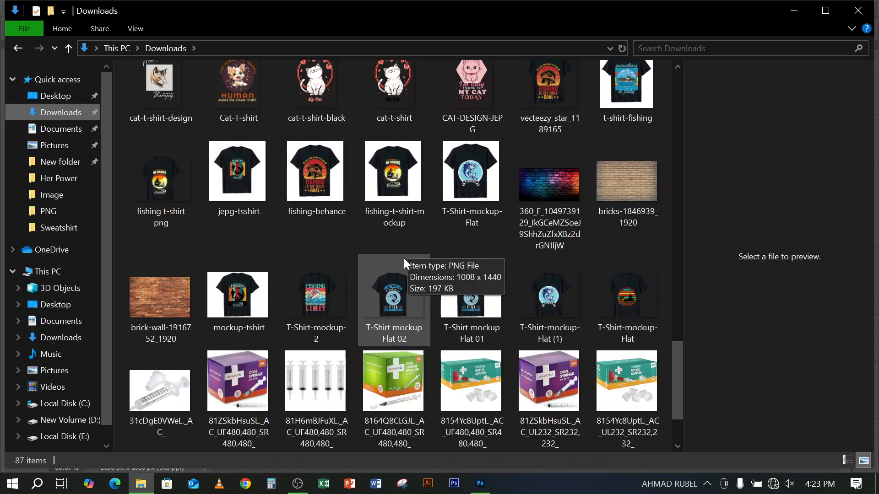
scroll(402, 261, "down", 3)
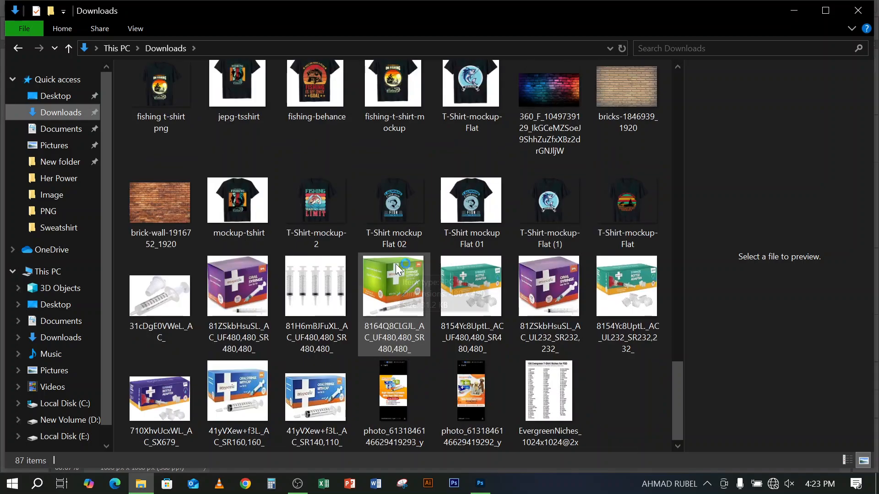
left_click(231, 224)
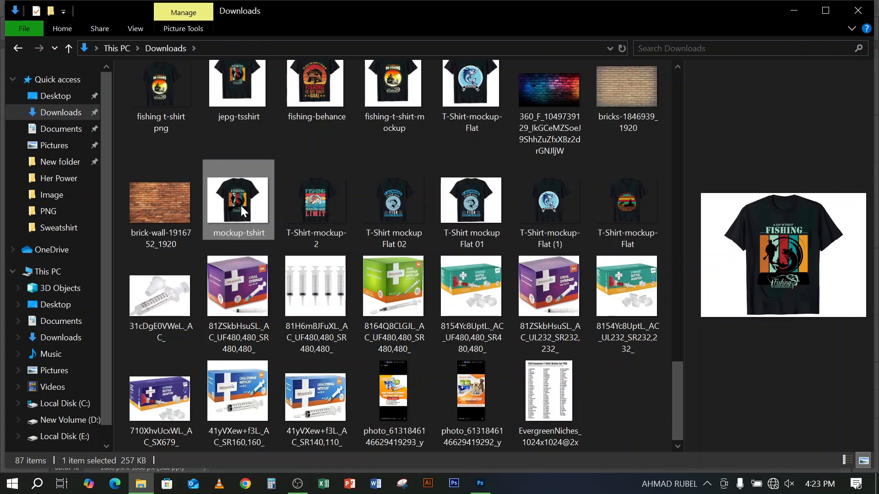
left_click_drag(240, 202, 350, 350)
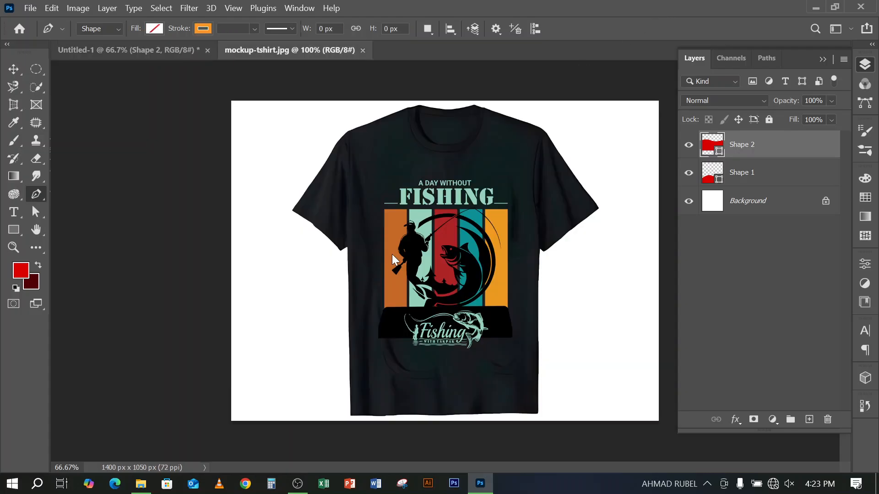
left_click(826, 145)
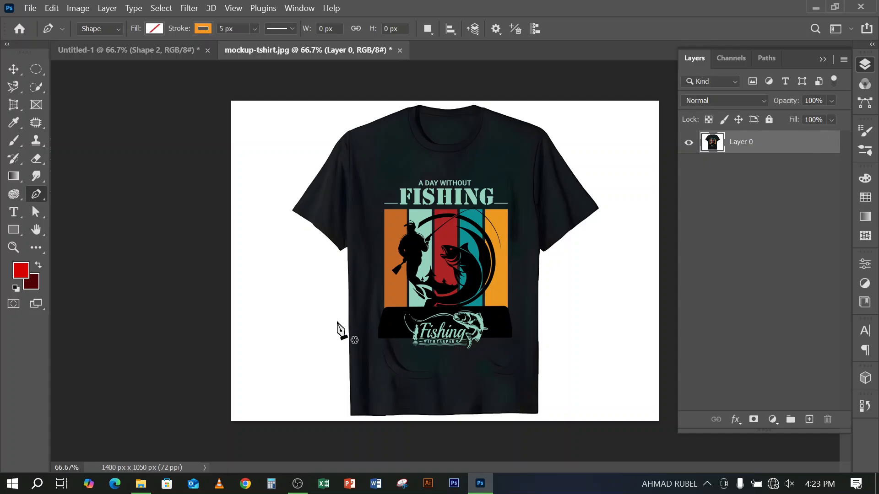
left_click(297, 485)
left_click(297, 487)
With the Pen Tool in Path mode, trace the T-shirt from its lower-left hem corner around the left sleeve and shoulder to the collar
left_click(99, 29)
left_click(98, 29)
left_click(102, 29)
left_click(100, 52)
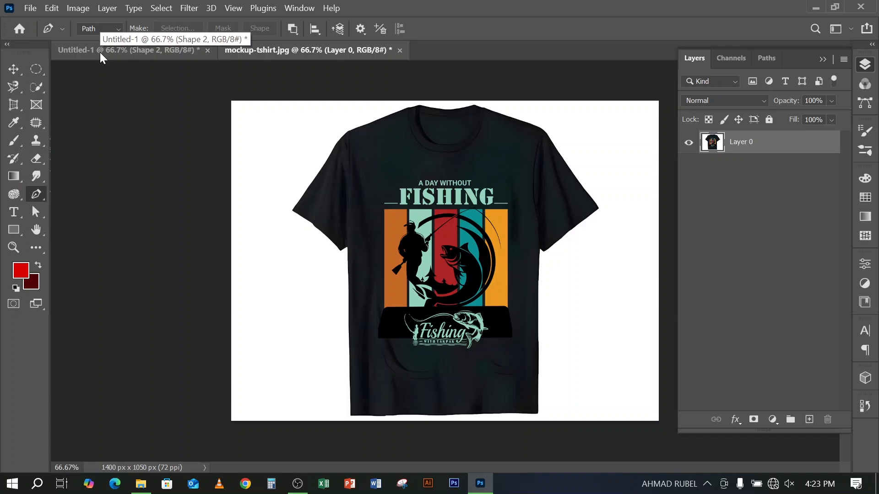
left_click(352, 416)
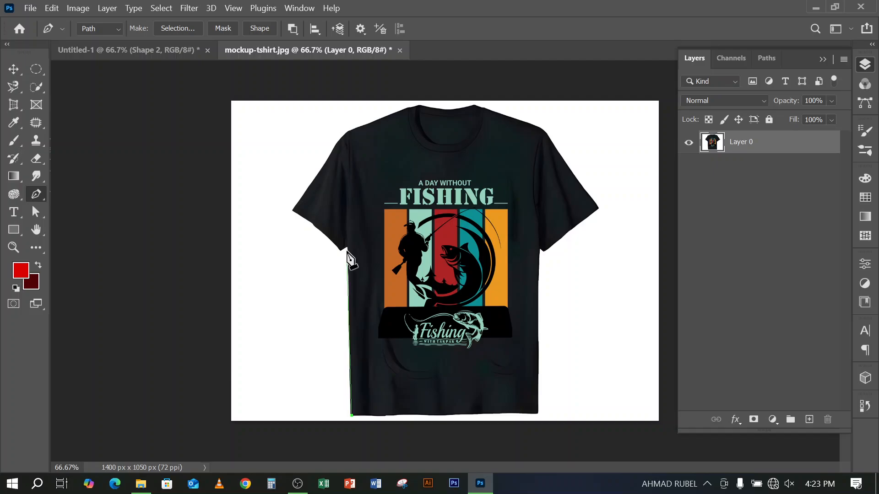
scroll(347, 249, "up", 5)
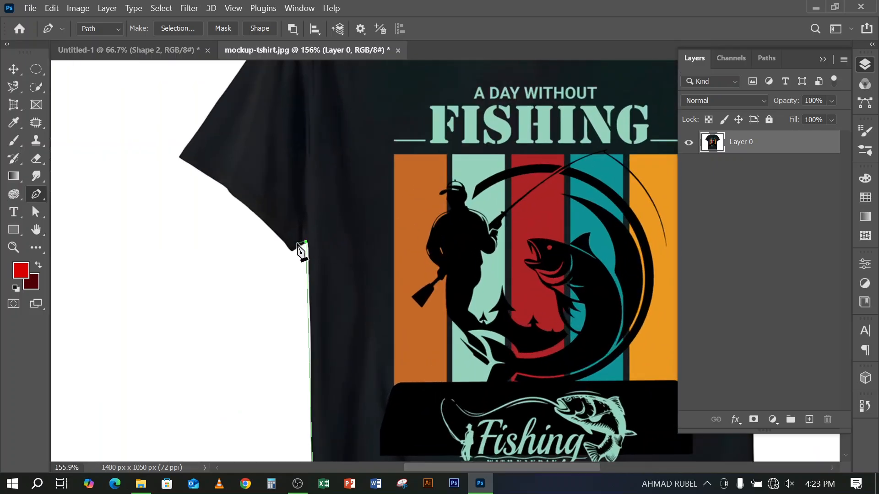
left_click(293, 252)
scroll(206, 182, "up", 5)
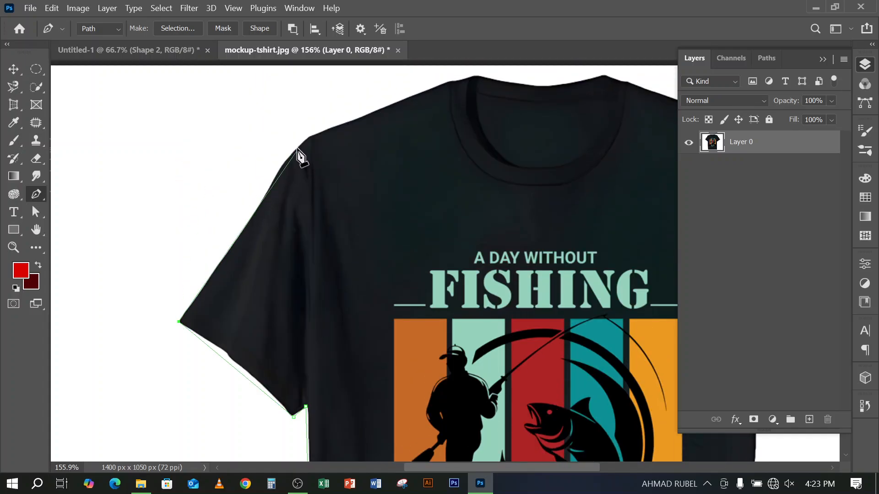
left_click_drag(285, 164, 305, 128)
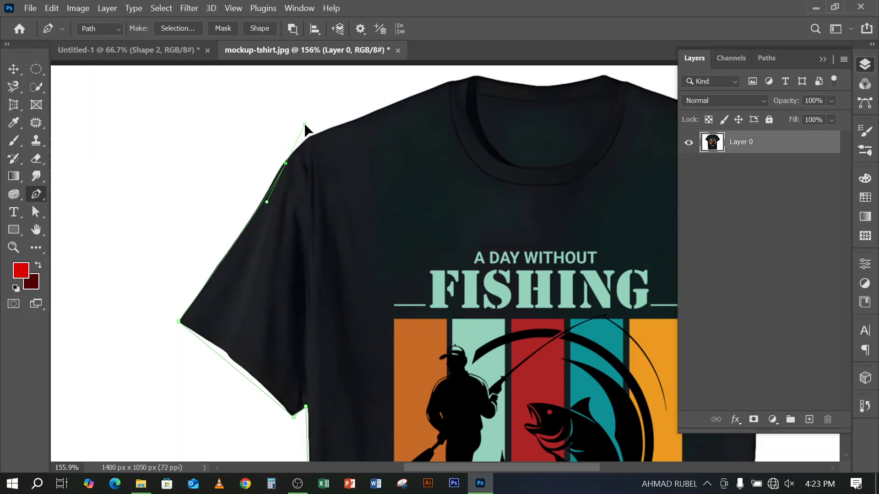
left_click(458, 80)
Continue the path across the collar and right shoulder, curving it down the outer edge of the right sleeve to its tip
left_click_drag(476, 120, 334, 144)
left_click_drag(464, 96, 503, 68)
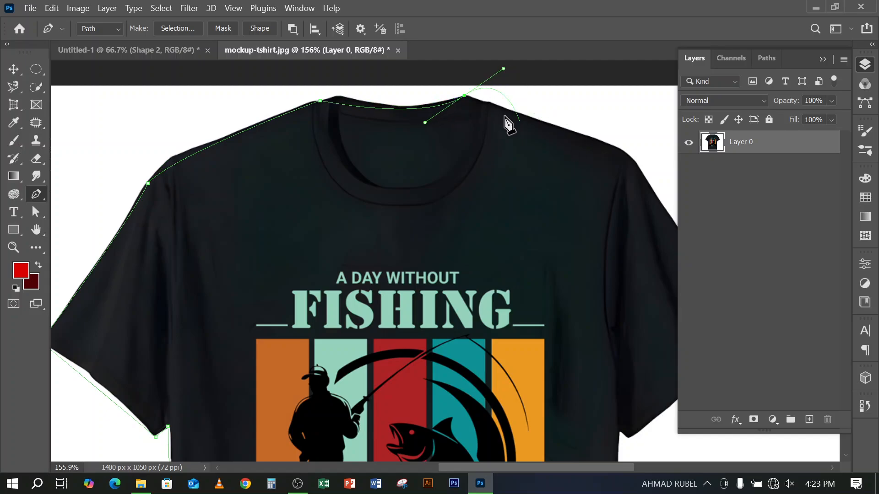
left_click(465, 96, "alt")
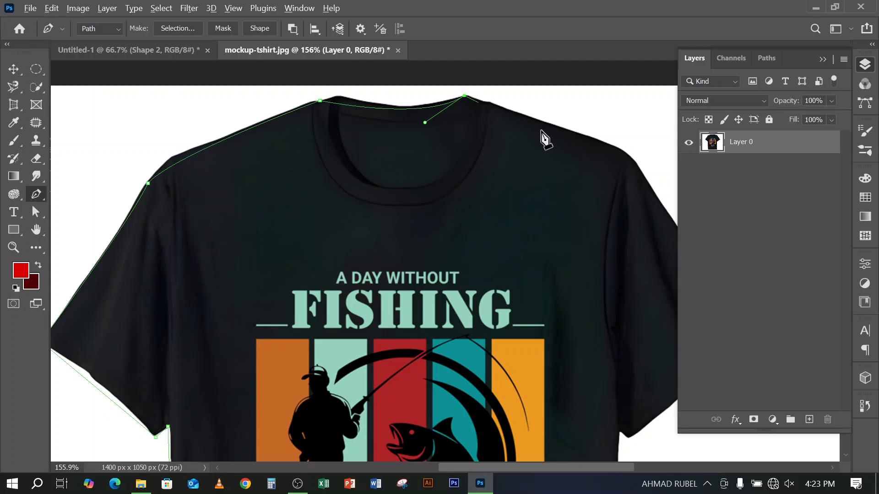
left_click(623, 150)
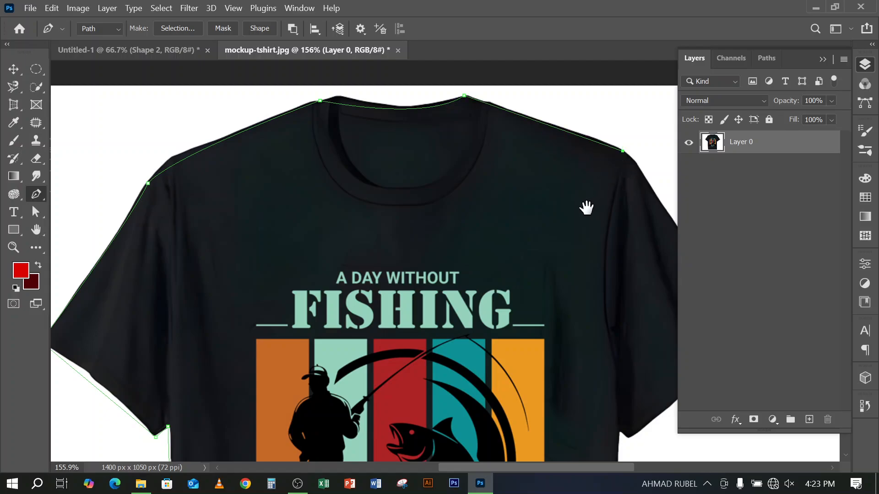
left_click_drag(587, 208, 458, 200)
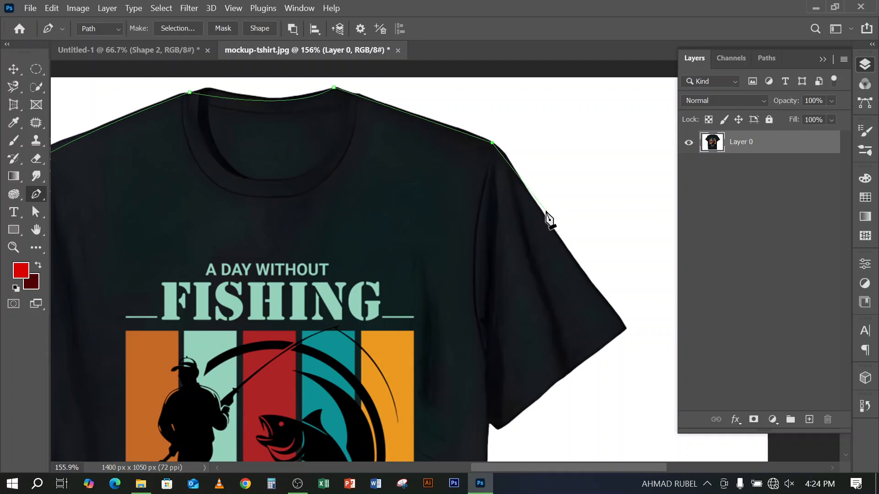
left_click_drag(544, 217, 589, 275)
left_click(625, 328)
Trace the right sleeve's hem, underarm, side and bottom hem, and close the path at its starting point
scroll(600, 321, "down", 3)
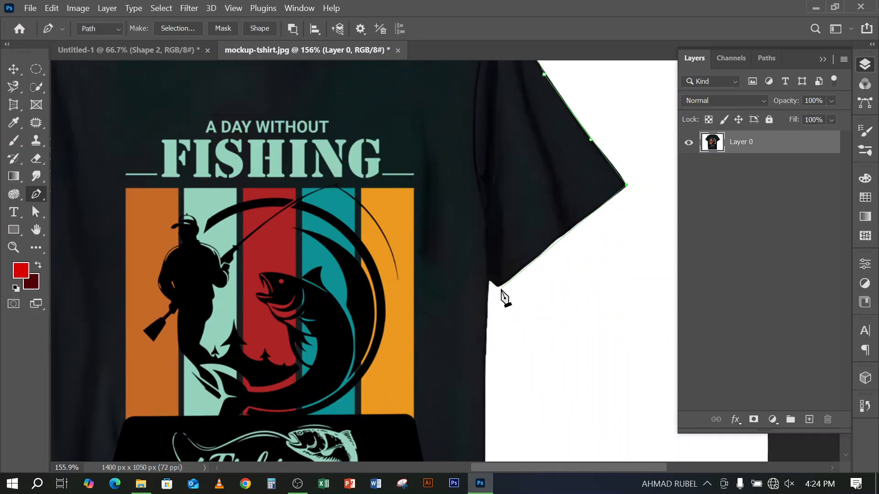
left_click(497, 287)
left_click(486, 279)
scroll(481, 342, "down", 5)
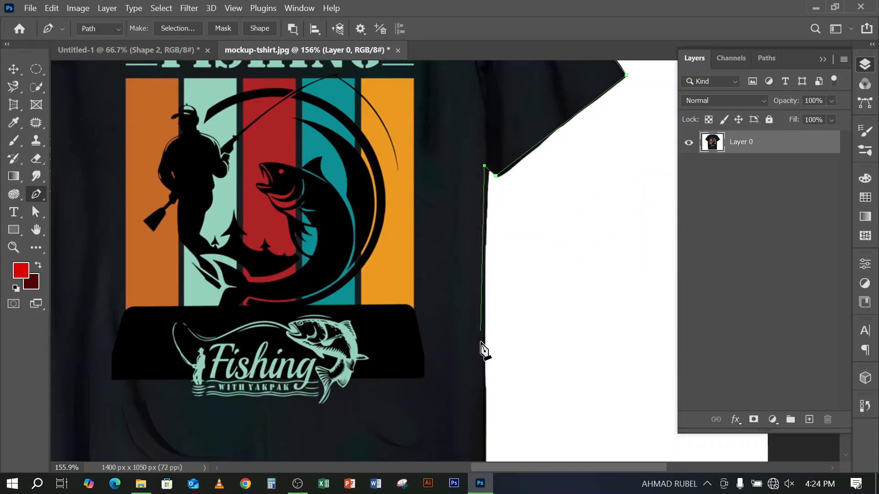
scroll(481, 343, "down", 1)
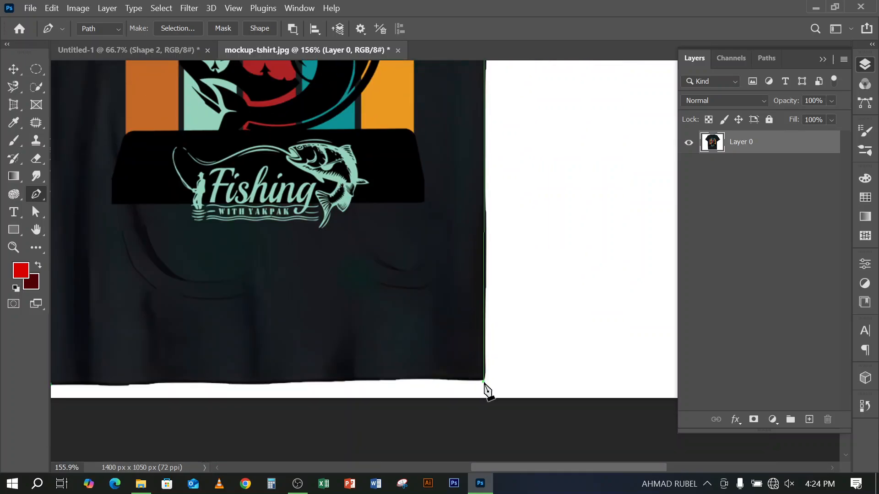
left_click(485, 382)
scroll(673, 301, "left", 7)
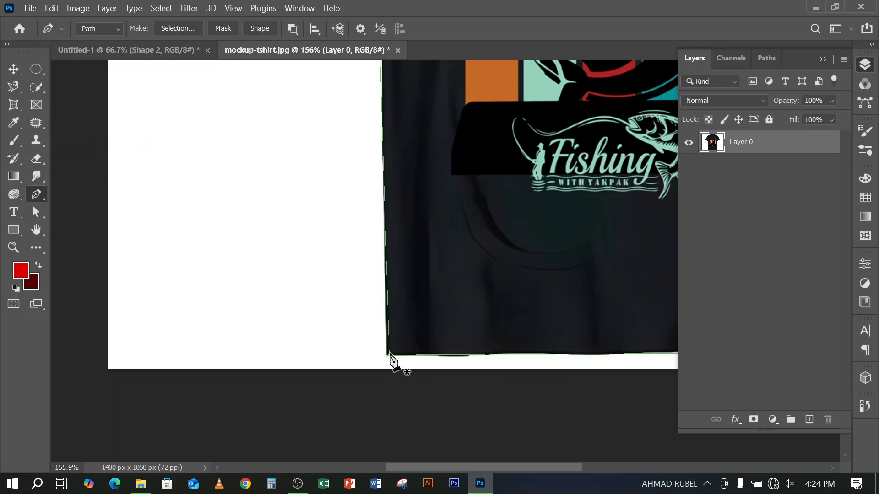
left_click(389, 355)
key("ctrl+0")
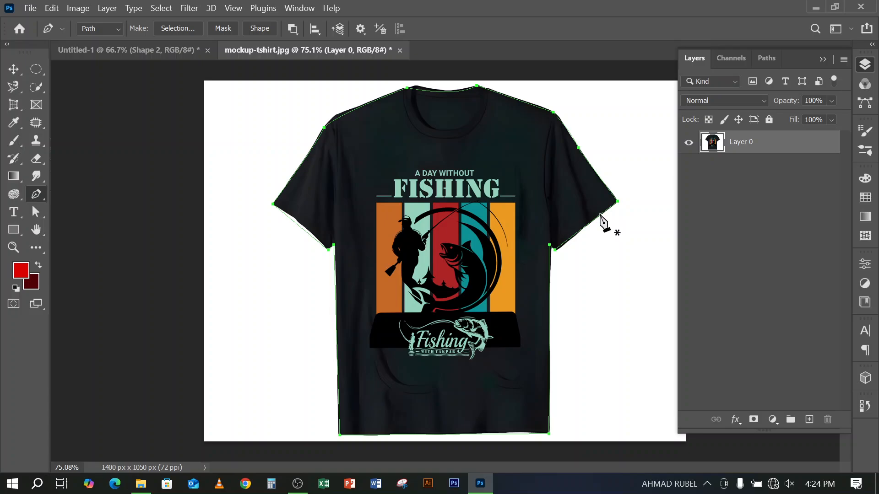
Convert the path to a selection, invert it, delete the white background around the T-shirt and deselect
key("ctrl+Return")
key("ctrl+shift+i")
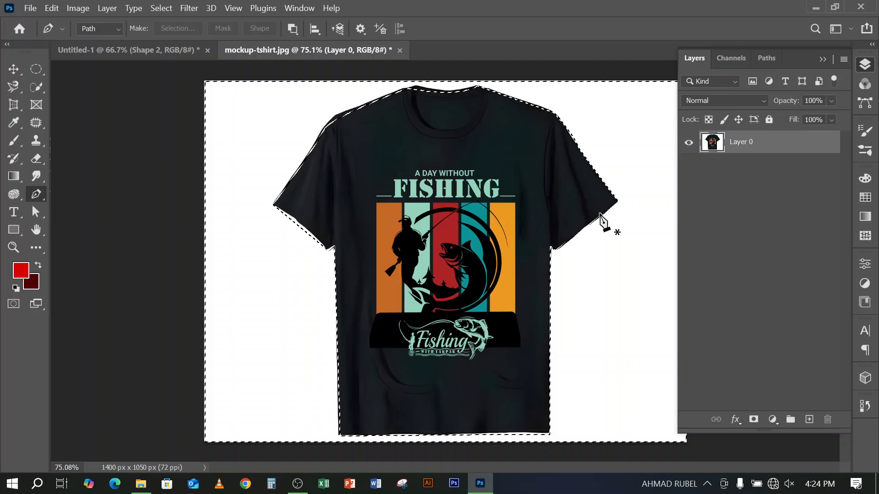
key("Delete")
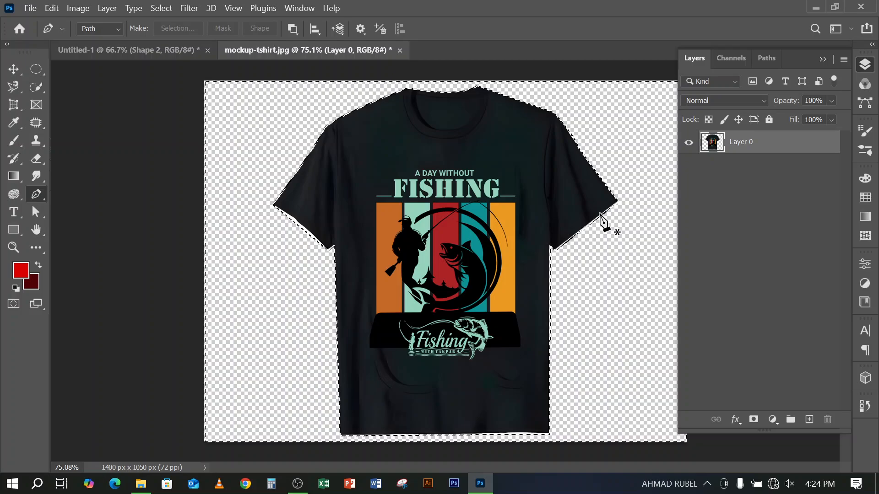
key("ctrl+d")
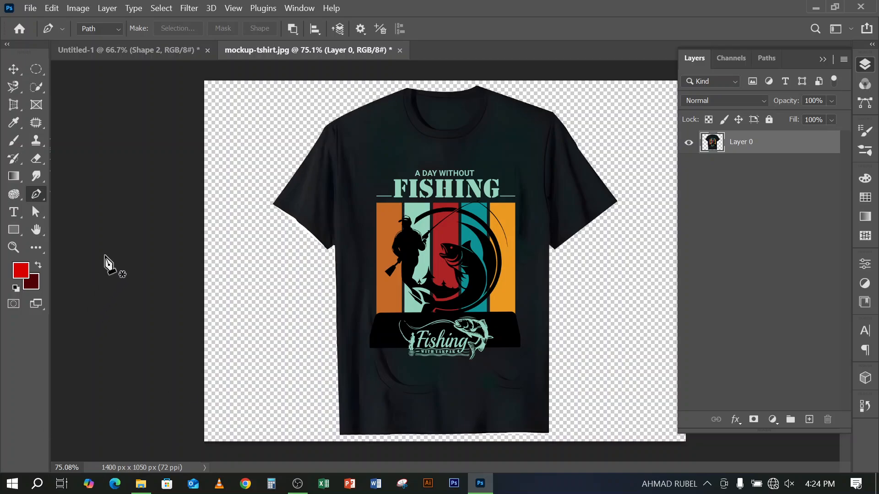
left_click(110, 29)
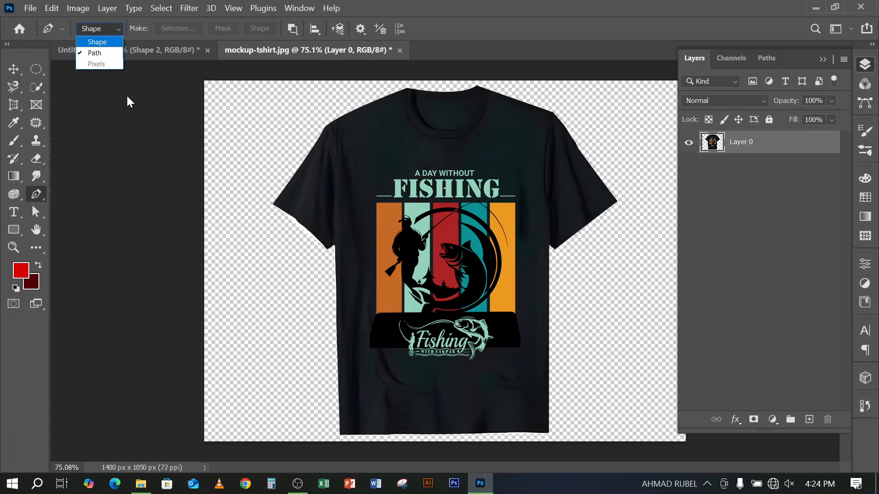
left_click(97, 53)
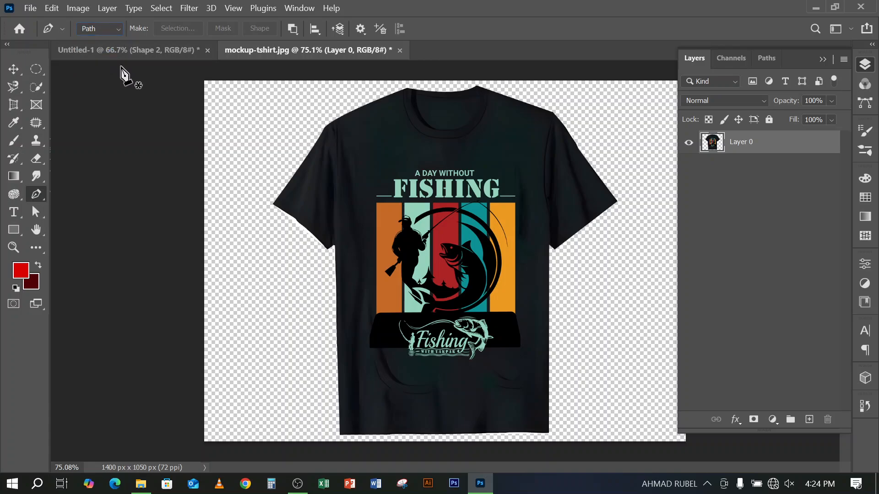
left_click(339, 433)
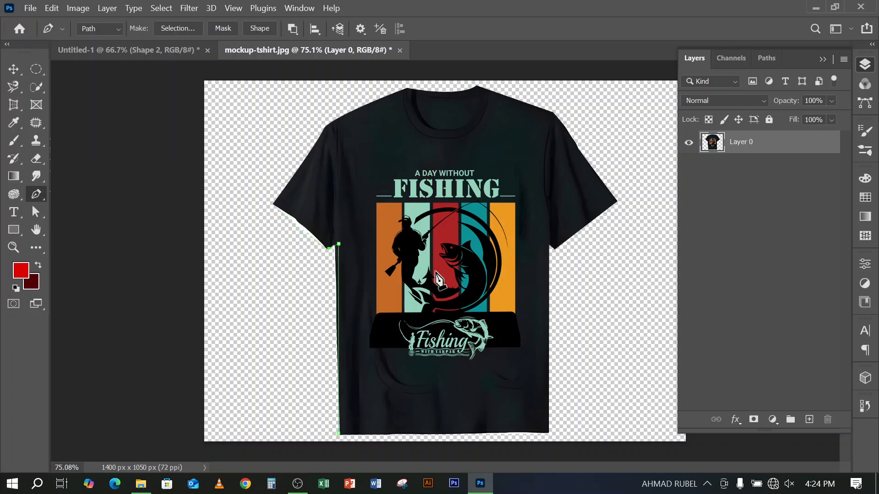
key("ctrl+Return")
key("ctrl+shift+i")
key("ctrl+d")
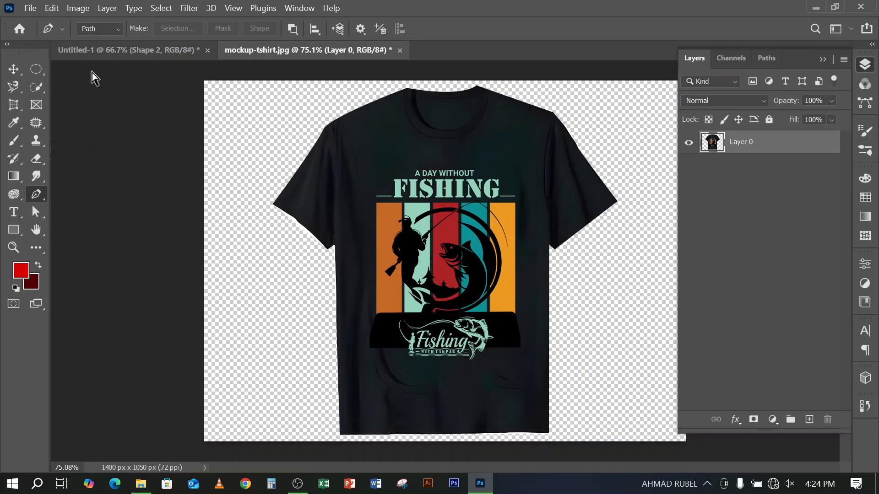
With the Pen Tool in Shape mode, outline the T-shirt's left side, sleeve and shoulder up to the collar with straight segments
left_click(90, 30)
left_click(93, 43)
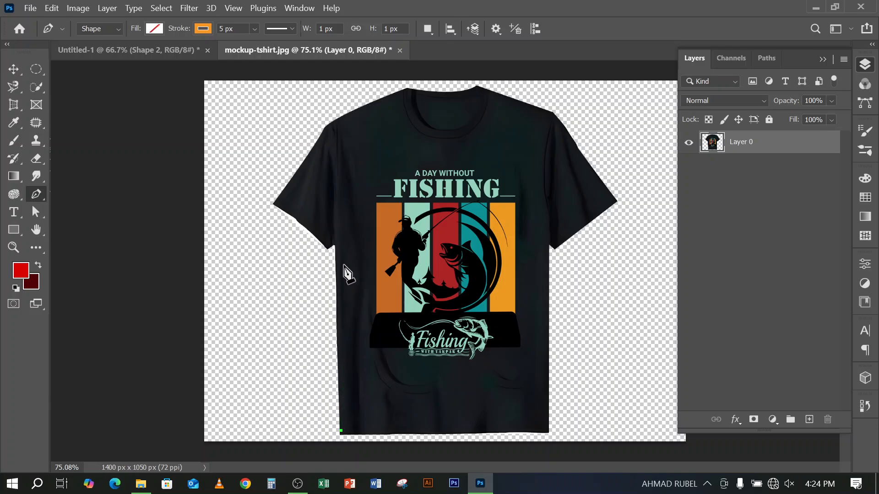
left_click(335, 245)
left_click(274, 202)
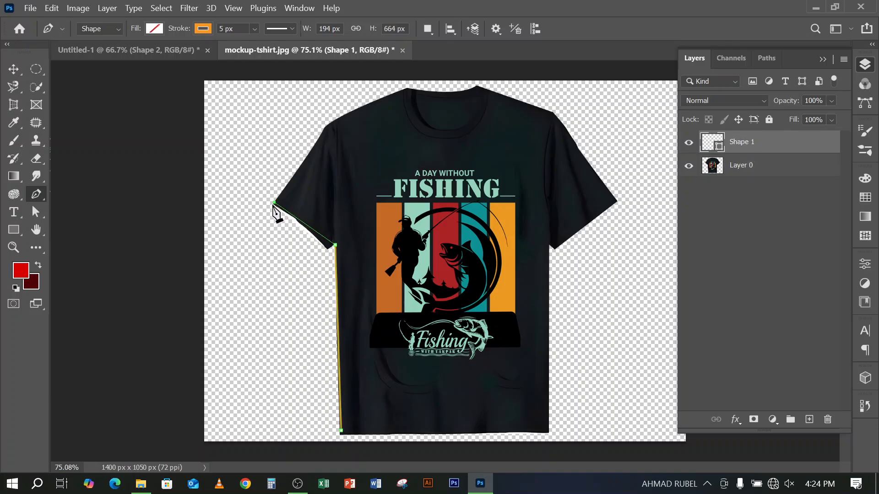
left_click(333, 123)
left_click(407, 88)
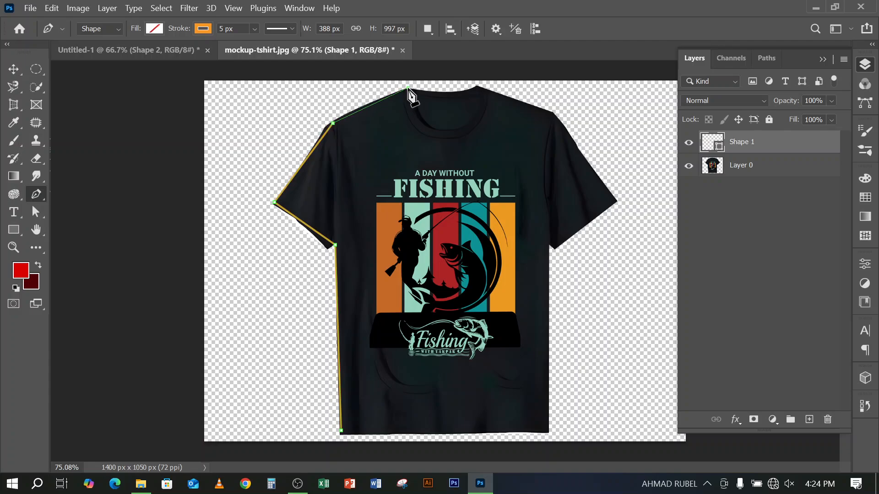
Continue the shape outline across the collar, right shoulder, sleeve and side, and close it along the bottom hem at its starting point
left_click(480, 90)
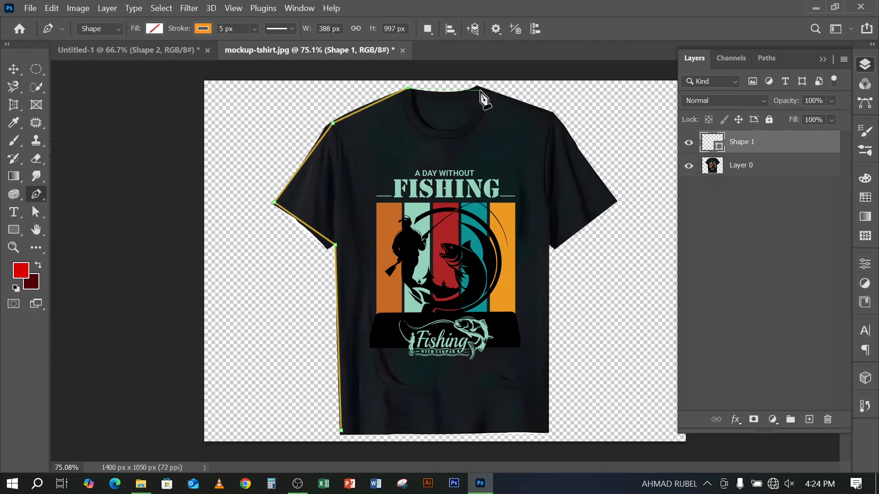
left_click(559, 120)
left_click(617, 197)
left_click(557, 245)
left_click(549, 240)
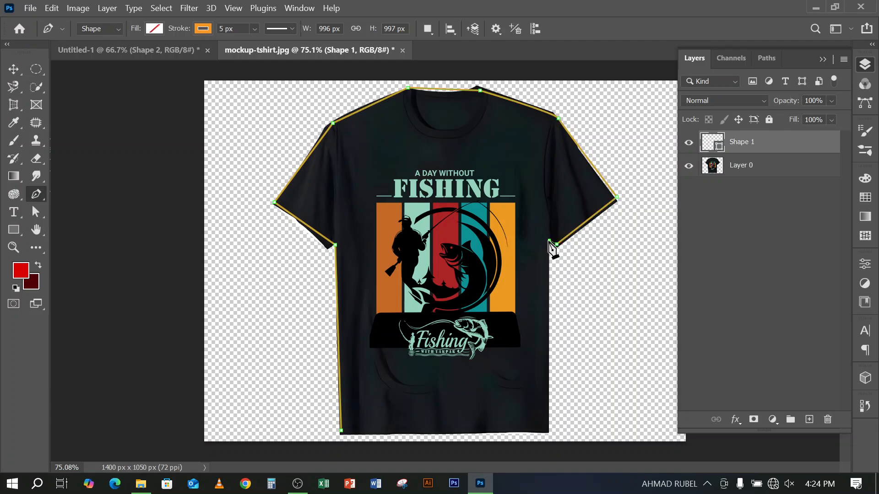
left_click(549, 431)
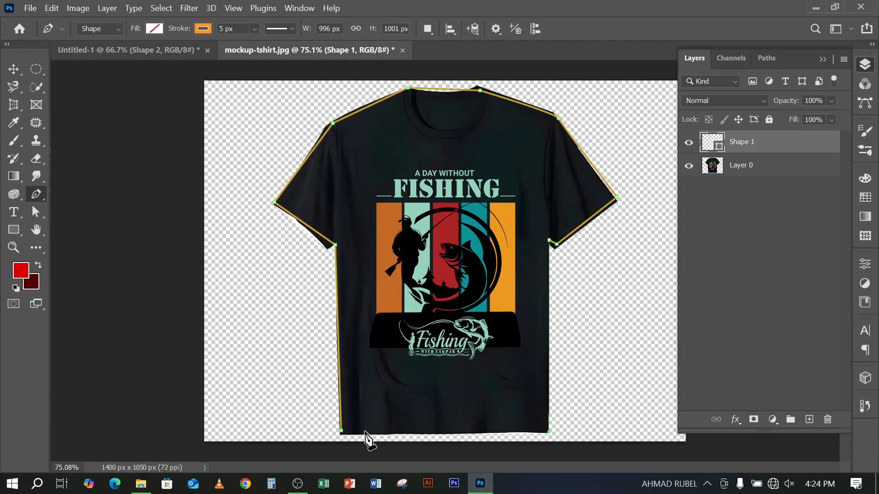
left_click(343, 432)
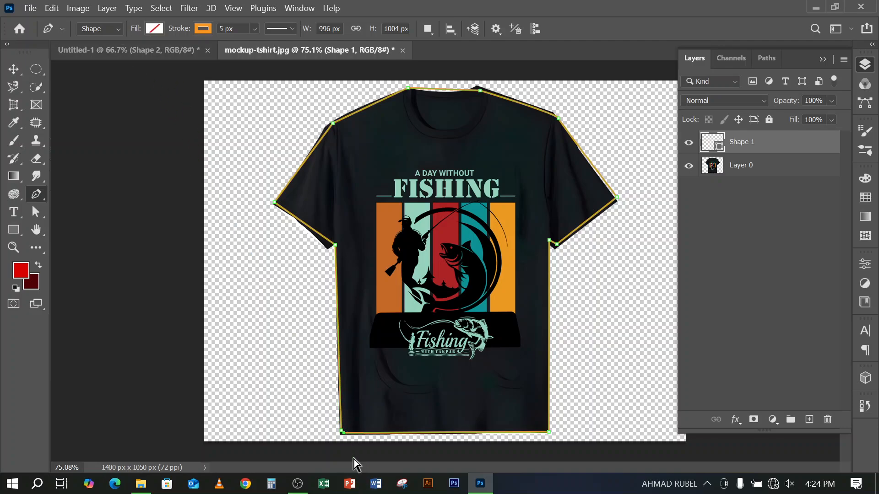
key("ctrl+z")
left_click(342, 432)
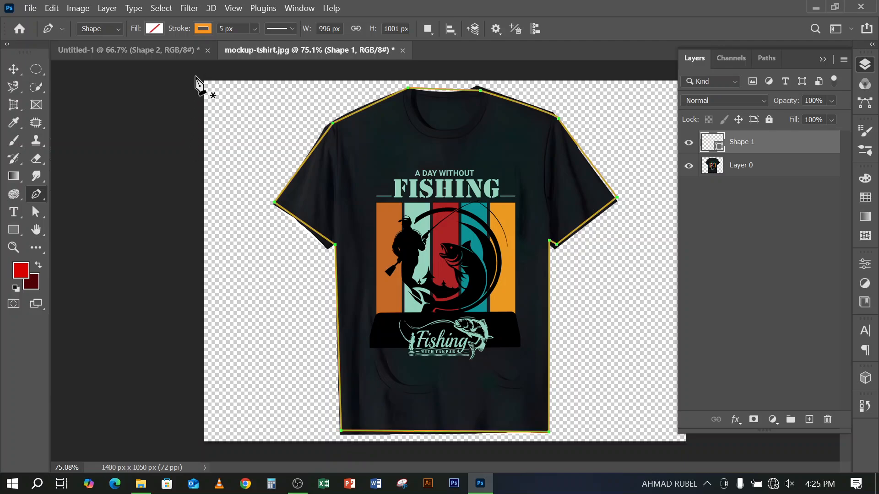
Set the fill of the T-shirt shape to yellow
left_click(149, 28)
left_click(93, 99)
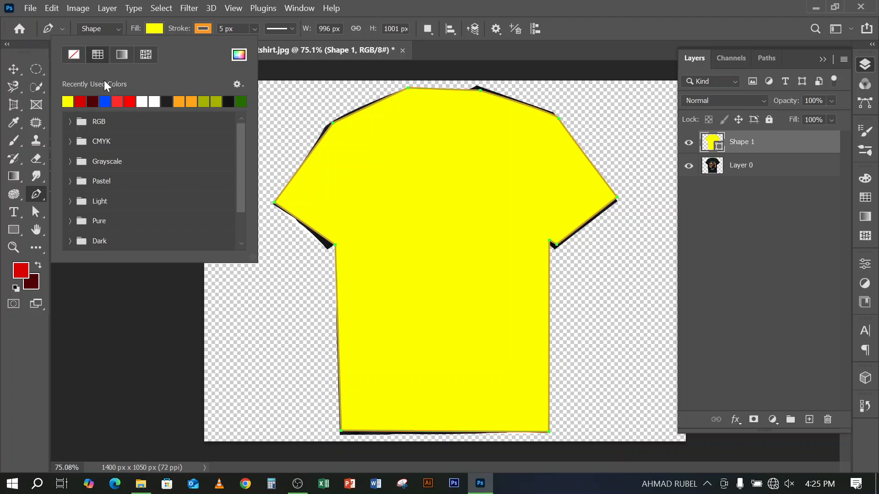
left_click(604, 8)
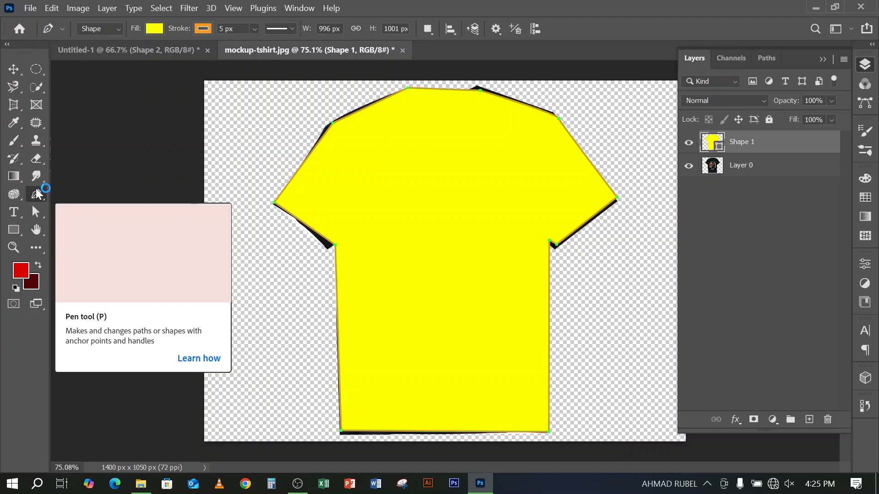
left_click(14, 71)
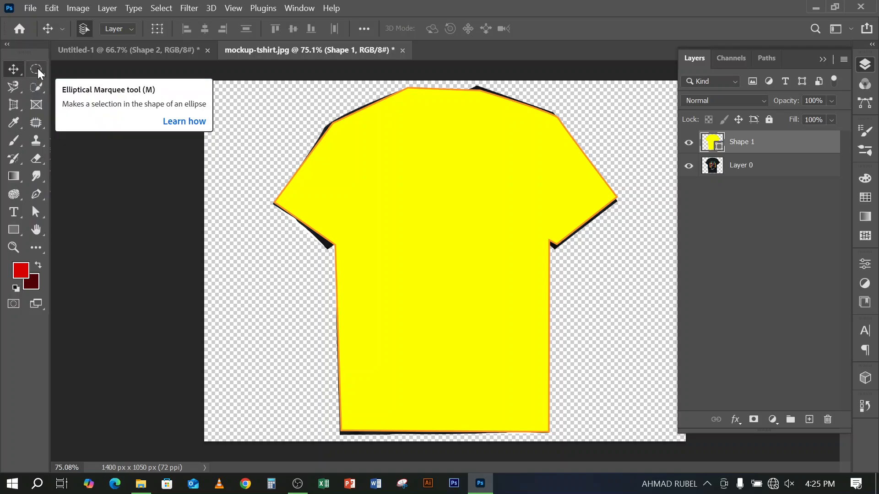
right_click(38, 69)
left_click(37, 69)
right_click(37, 69)
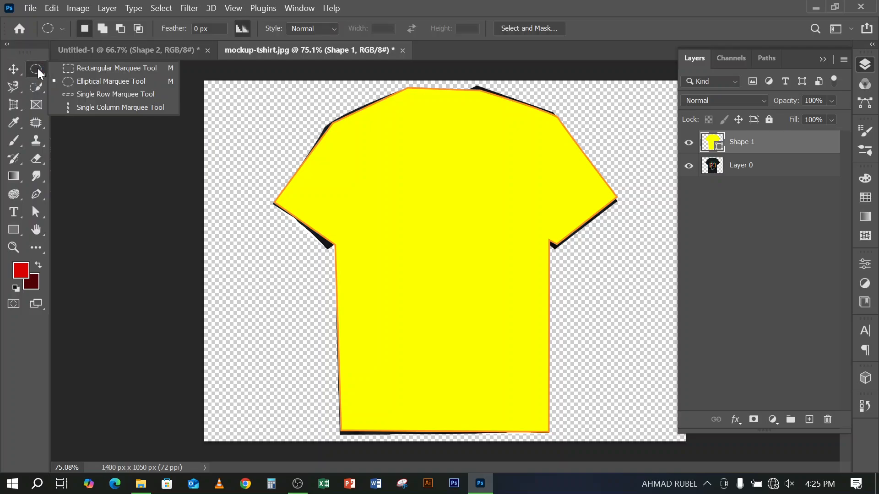
left_click(15, 83)
right_click(16, 83)
left_click(33, 89)
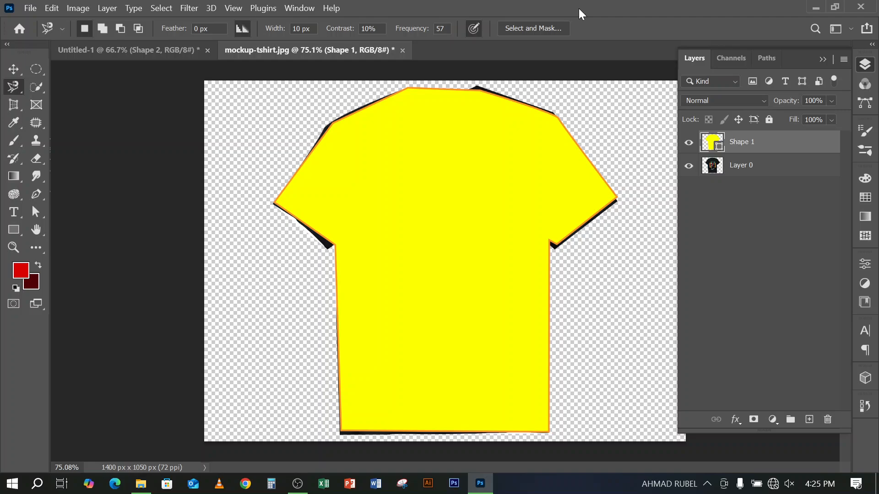
Delete the yellow shape layer covering the T-shirt and return to the Move Tool
key("Delete")
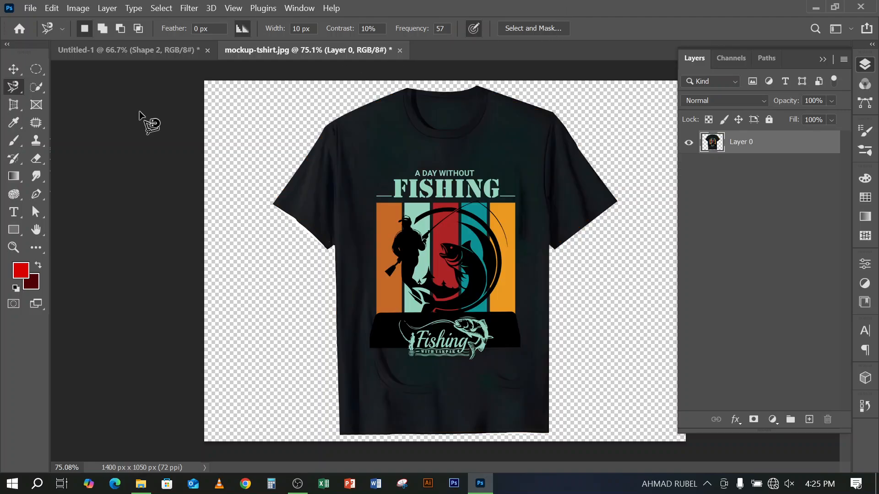
left_click(39, 195)
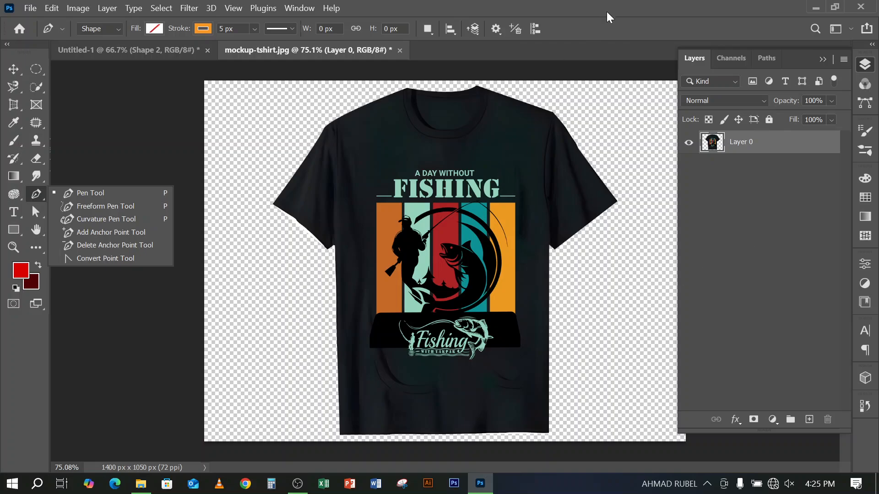
left_click(13, 69)
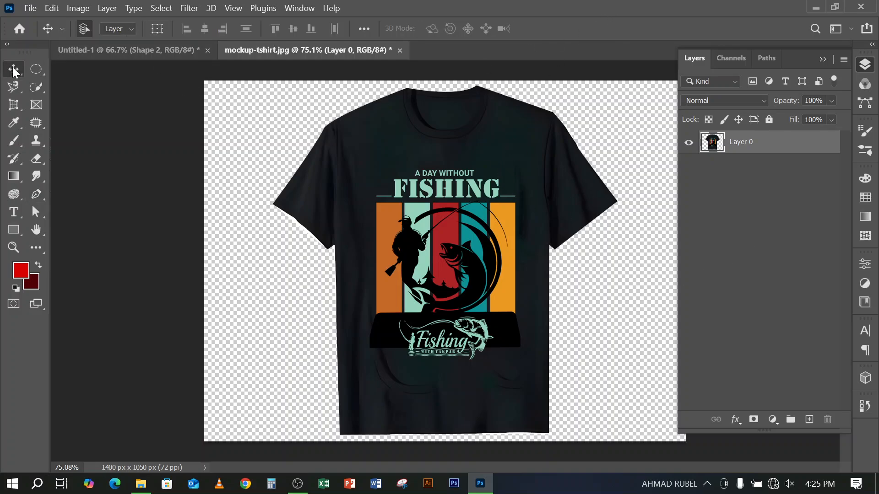
Open the photo 18 from the Image folder on drive D in Photoshop and unlock its background layer
left_click(141, 484)
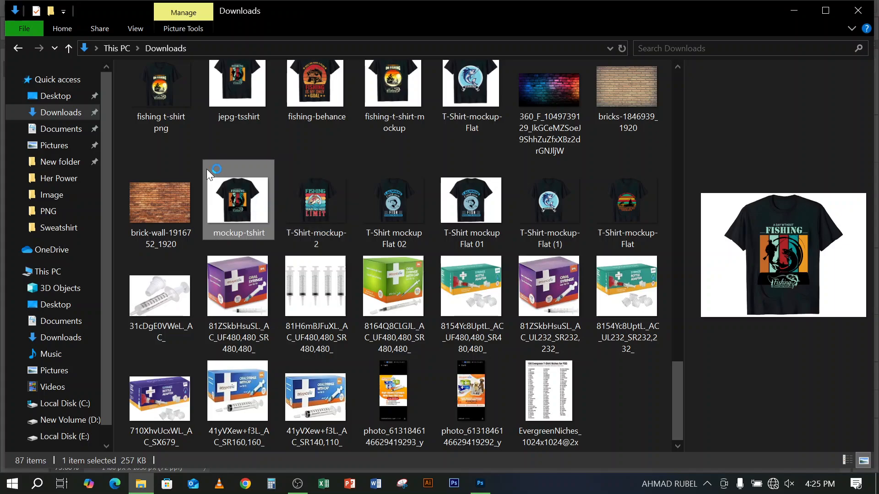
scroll(206, 167, "up", 5)
left_click(51, 96)
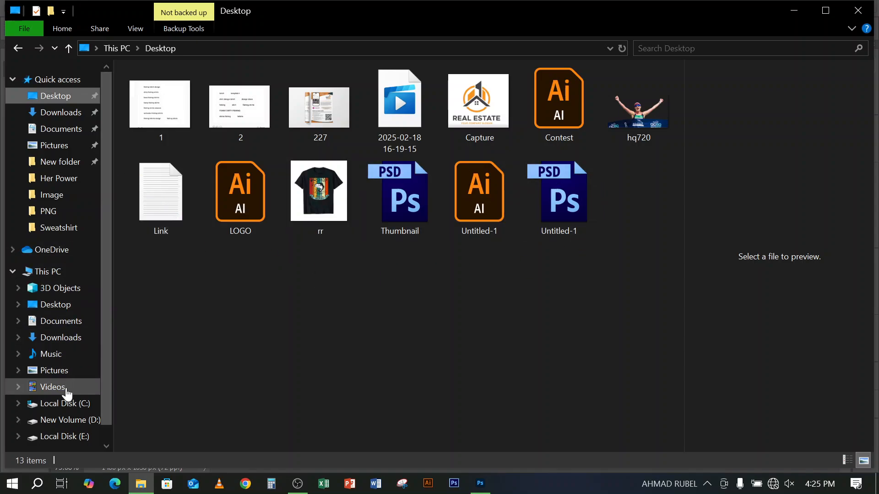
left_click(64, 420)
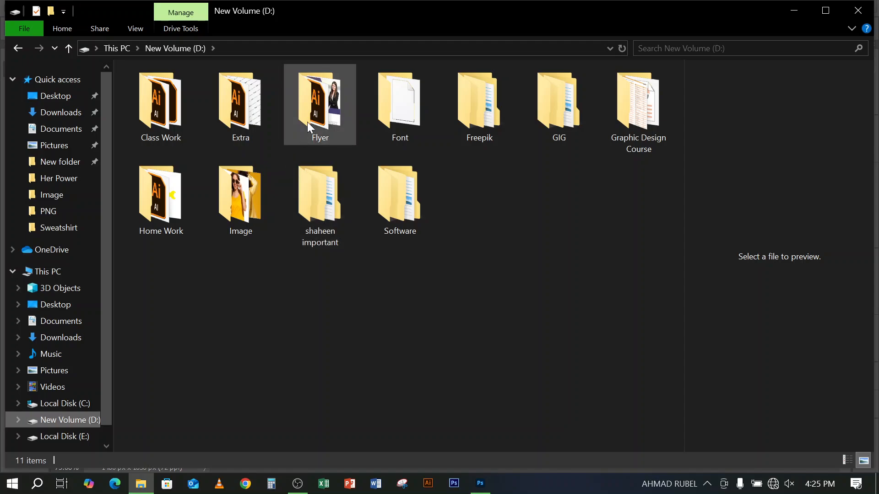
double_click(241, 200)
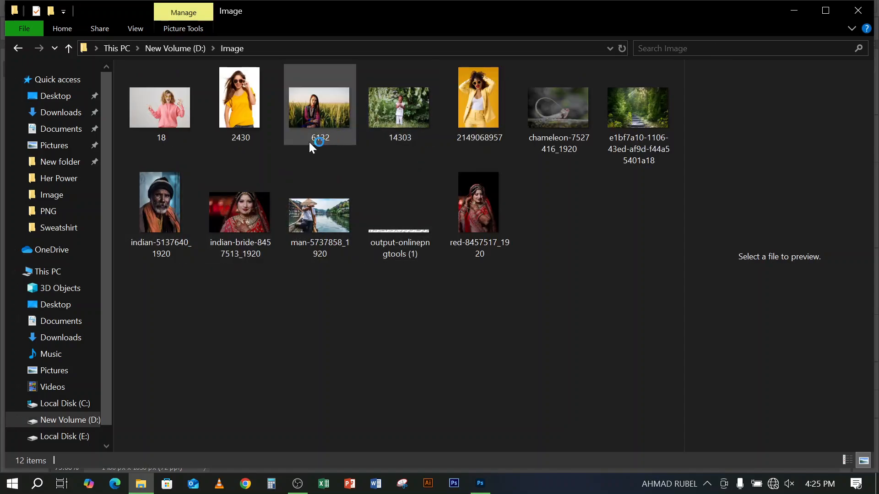
left_click(160, 135)
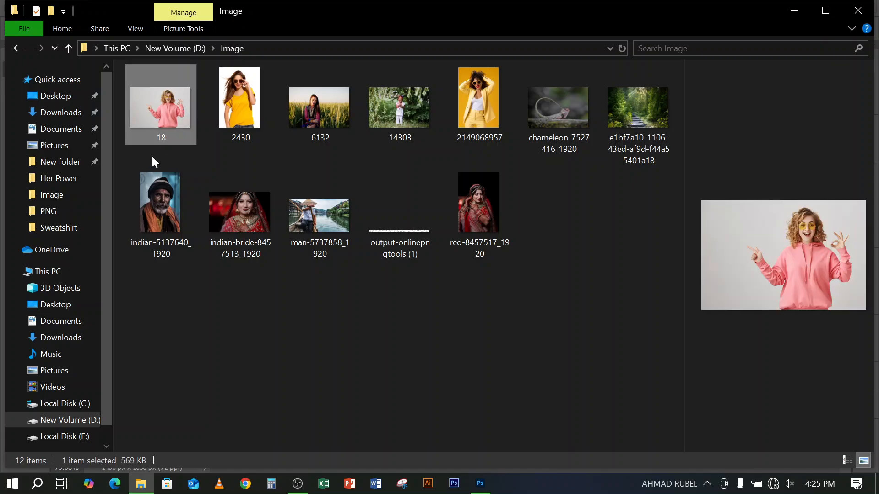
left_click_drag(172, 122, 650, 7)
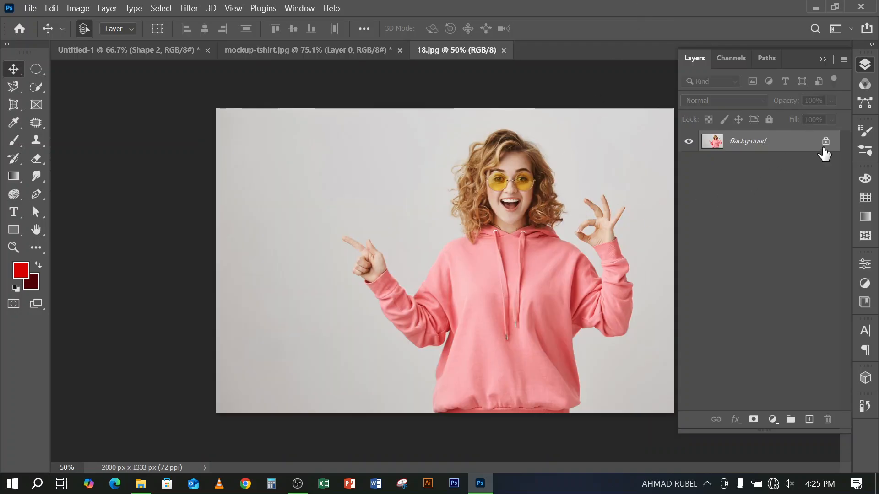
left_click(825, 143)
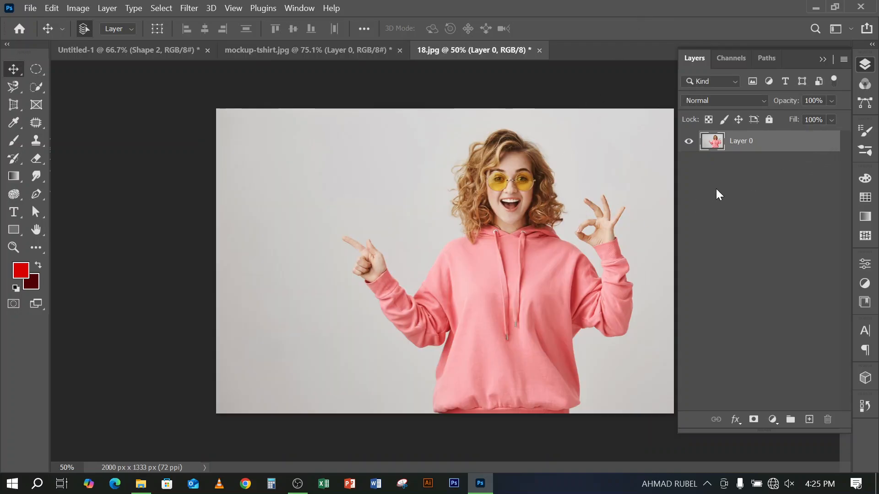
scroll(485, 269, "up", 3)
scroll(477, 271, "down", 5)
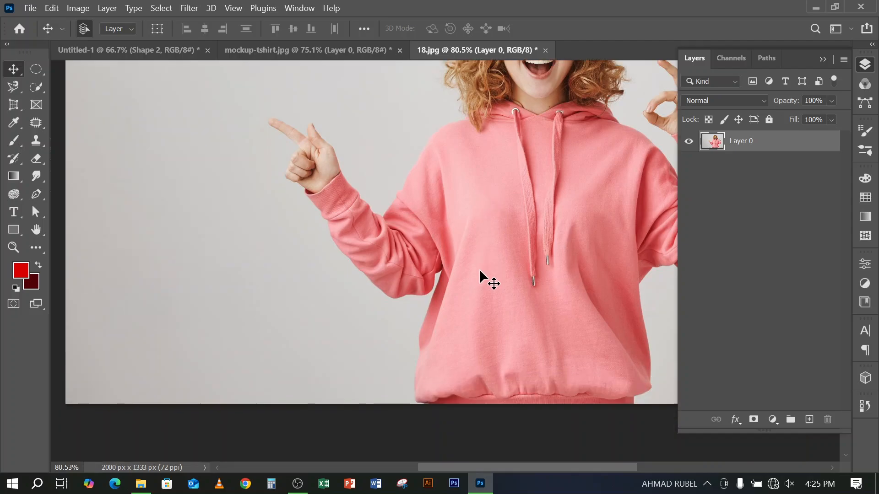
scroll(448, 242, "down", 2)
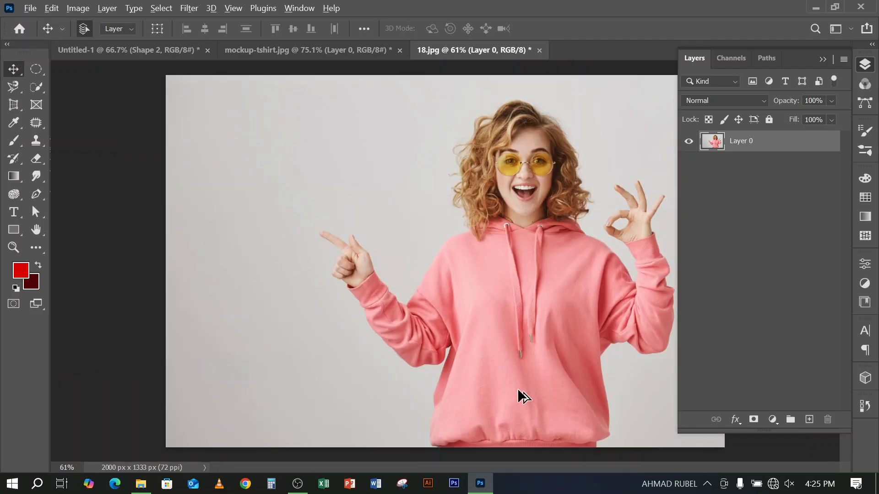
scroll(471, 387, "up", 4)
left_click_drag(428, 403, 410, 254)
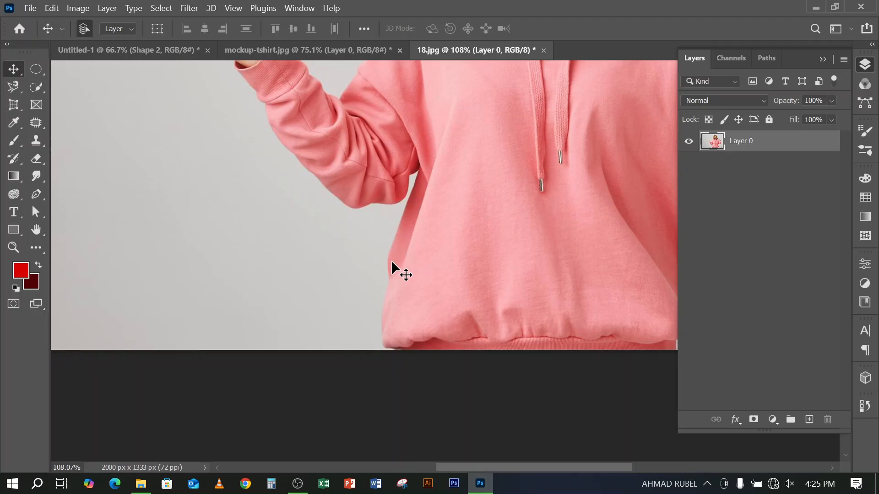
left_click(35, 195)
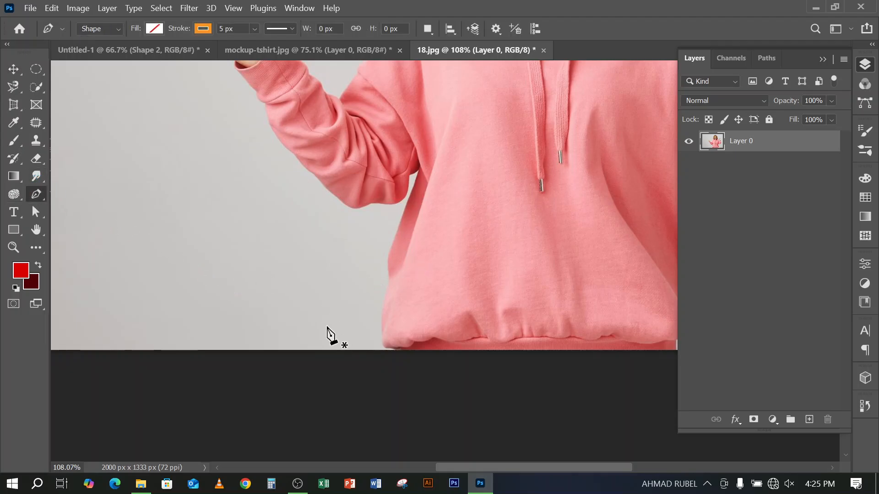
scroll(366, 365, "up", 6)
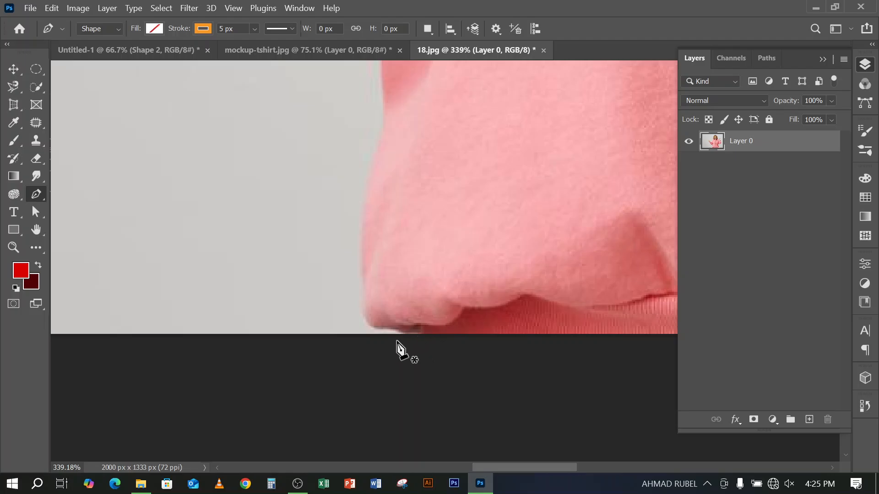
left_click_drag(400, 335, 404, 331)
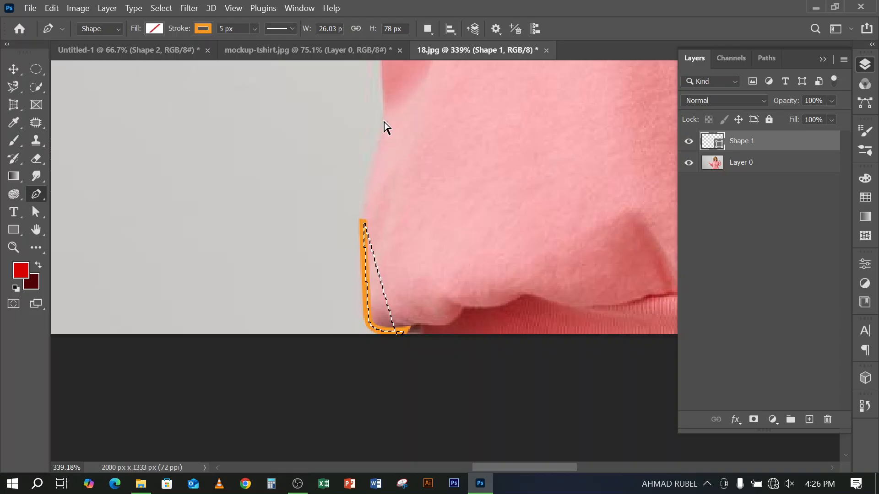
key("Return")
key("Delete")
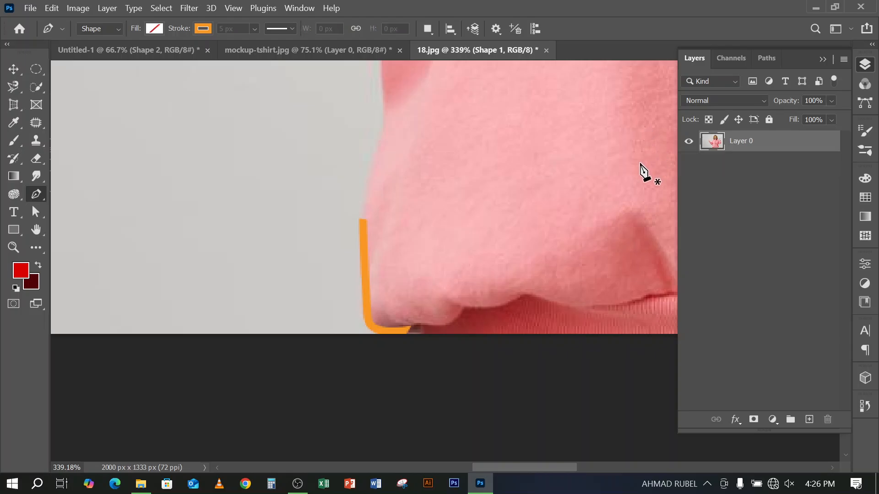
Set the Pen Tool to Path mode and trace the hoodie's left side from the bottom hem up to the underarm
left_click(102, 31)
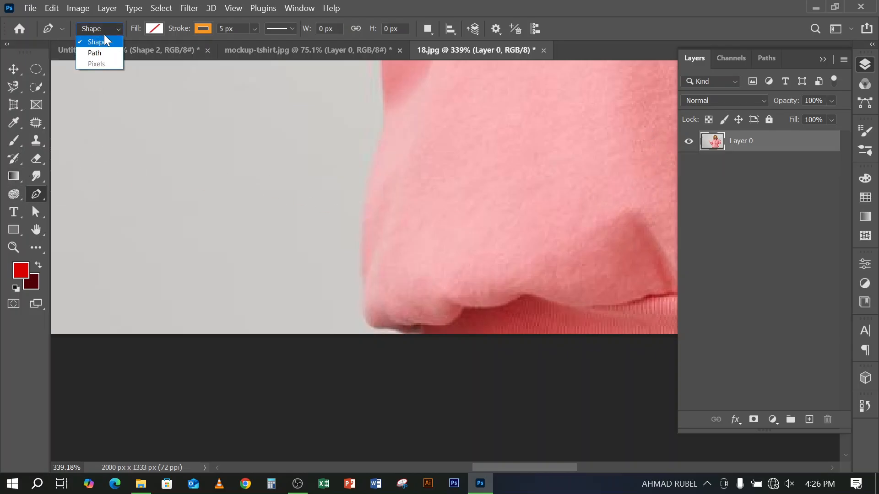
left_click(97, 52)
left_click(414, 342)
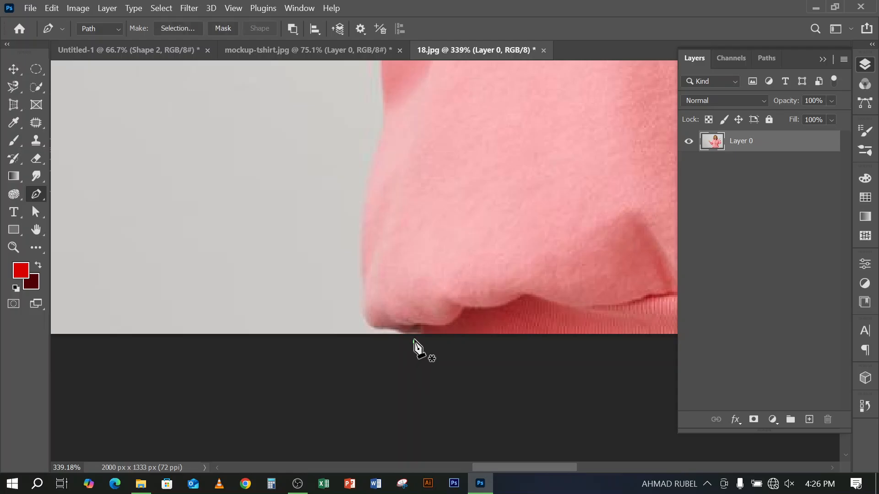
left_click(398, 326)
scroll(394, 176, "up", 5)
left_click(438, 137)
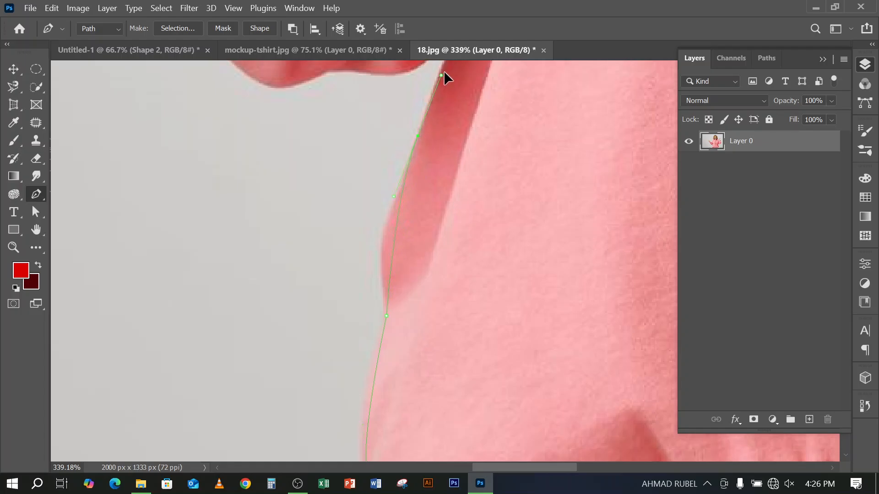
scroll(448, 71, "up", 5)
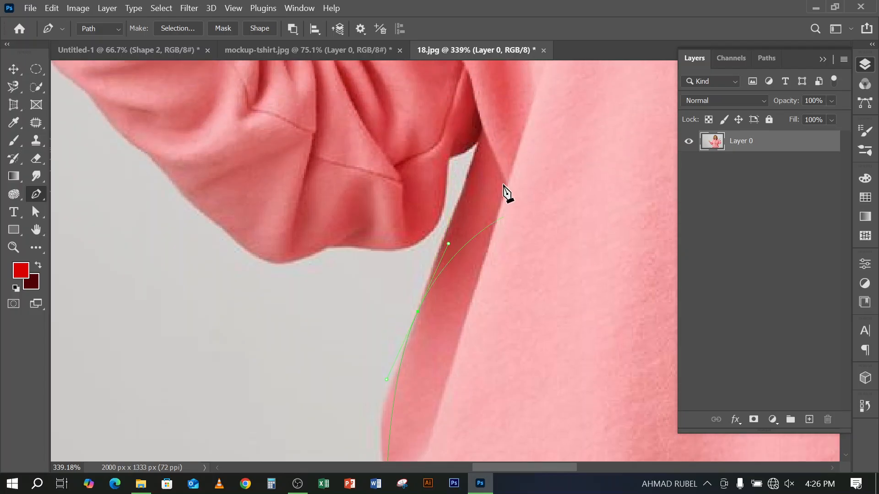
left_click(481, 157)
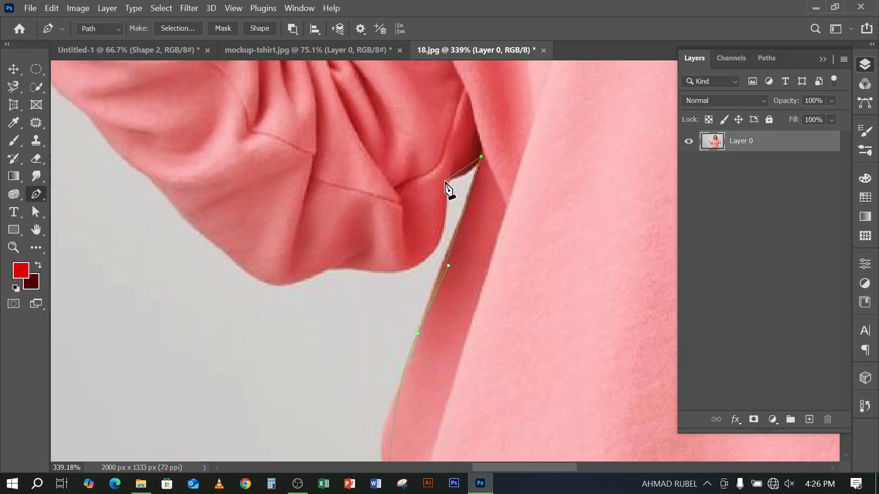
Continue the path around the underarm and along the left sleeve's lower edge up to the cuff seam
left_click_drag(434, 180, 449, 192)
left_click_drag(327, 267, 301, 277)
left_click_drag(197, 214, 482, 406)
left_click(355, 290)
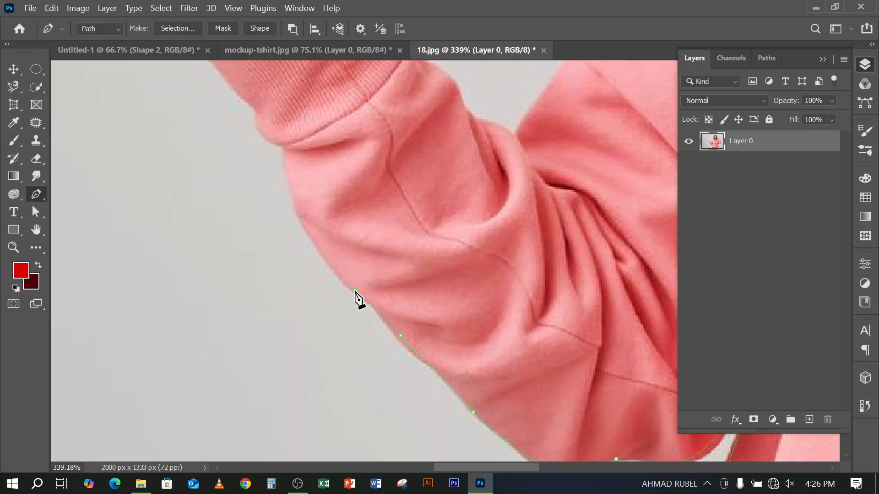
left_click(300, 213)
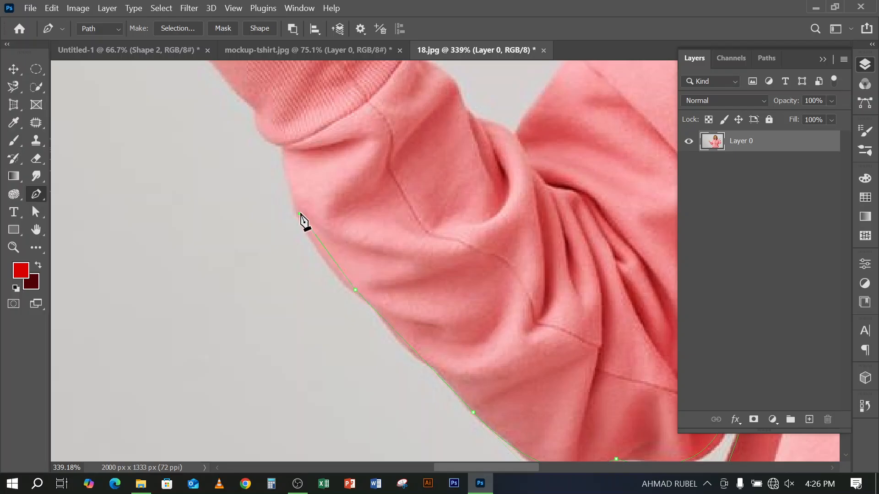
left_click(283, 144)
Continue the path around the sleeve's cuff seam and along the cuff's lower edge to its outer corner
left_click_drag(314, 196, 497, 384)
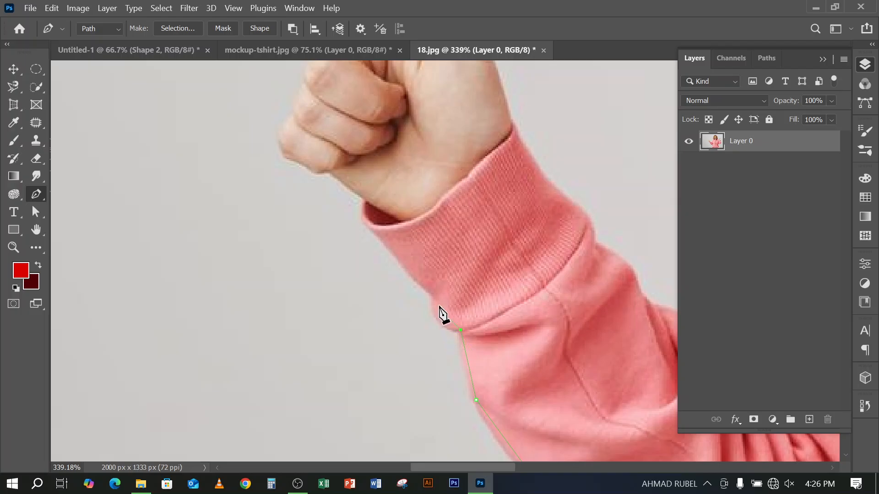
left_click_drag(433, 293, 413, 278)
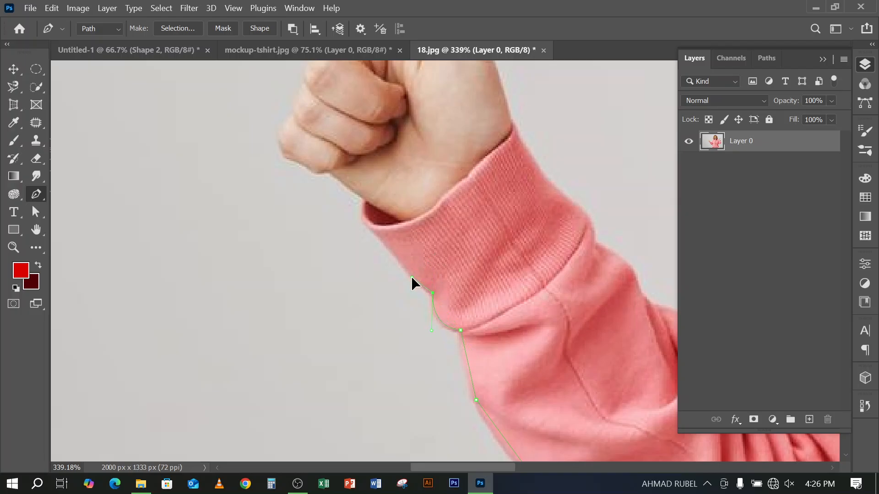
left_click(369, 223)
left_click_drag(376, 187, 377, 7)
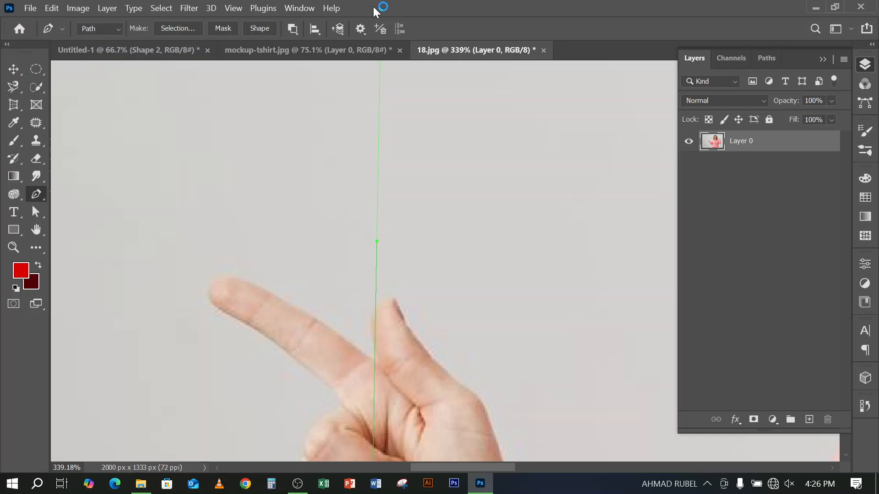
double_click(377, 9)
left_click(842, 9)
scroll(304, 328, "down", 3)
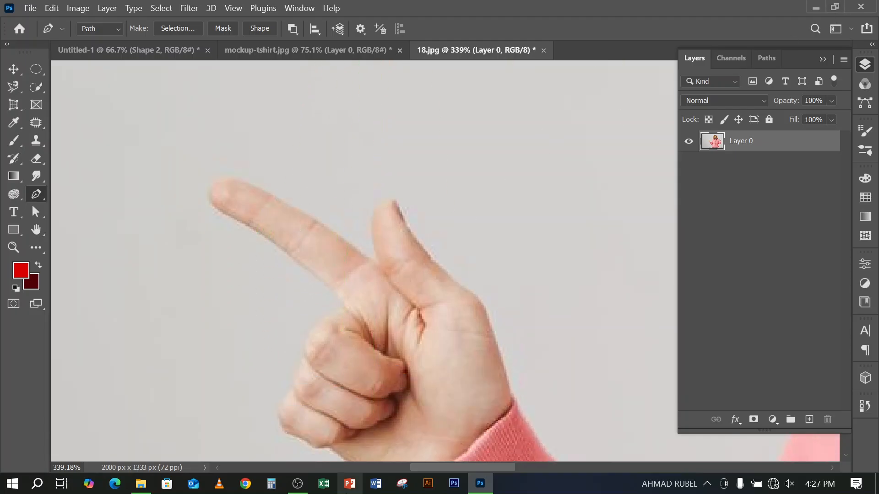
scroll(373, 402, "down", 7)
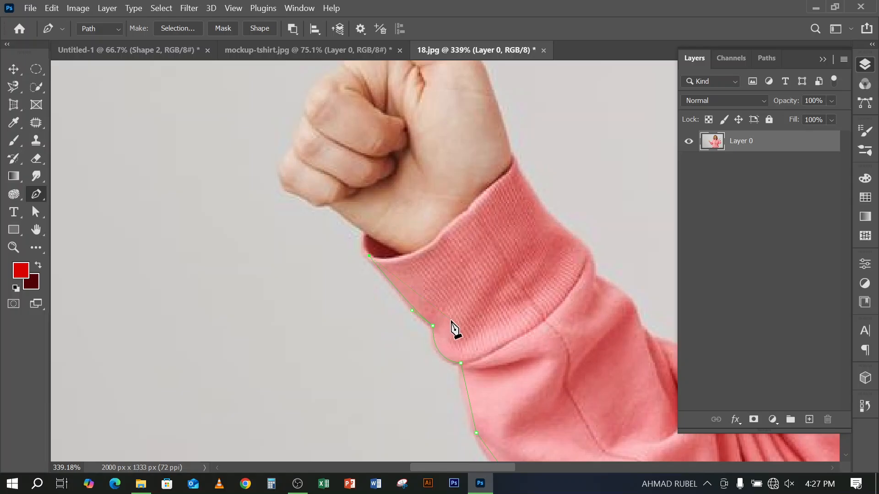
scroll(366, 235, "up", 3)
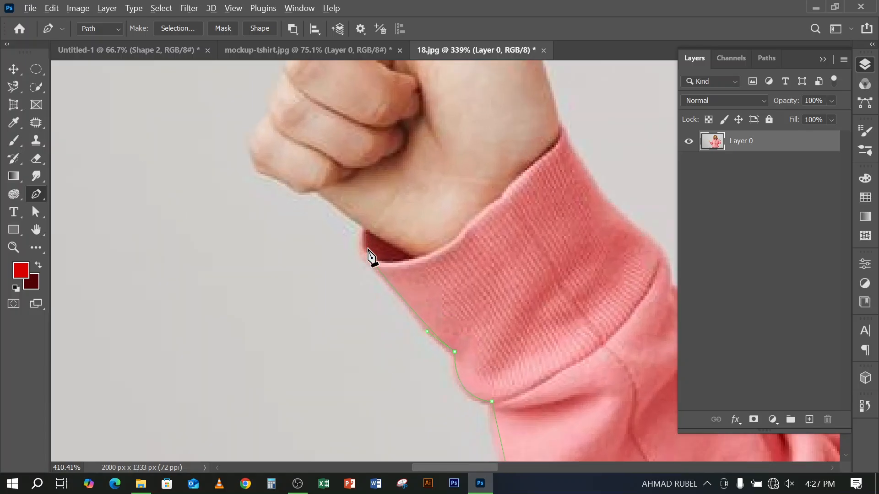
Curve the path around the cuff's opening and extend it along the wrist to the base of the little finger
left_click_drag(365, 226, 378, 192)
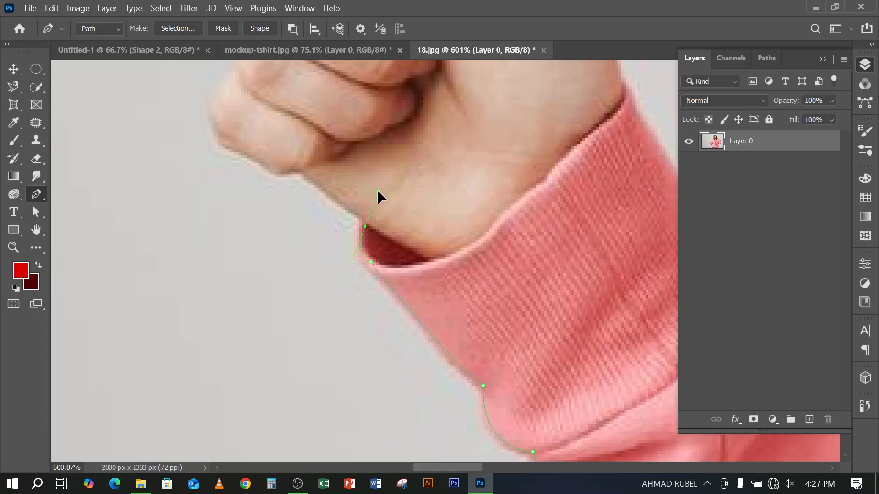
left_click(365, 227)
left_click_drag(389, 238, 623, 332)
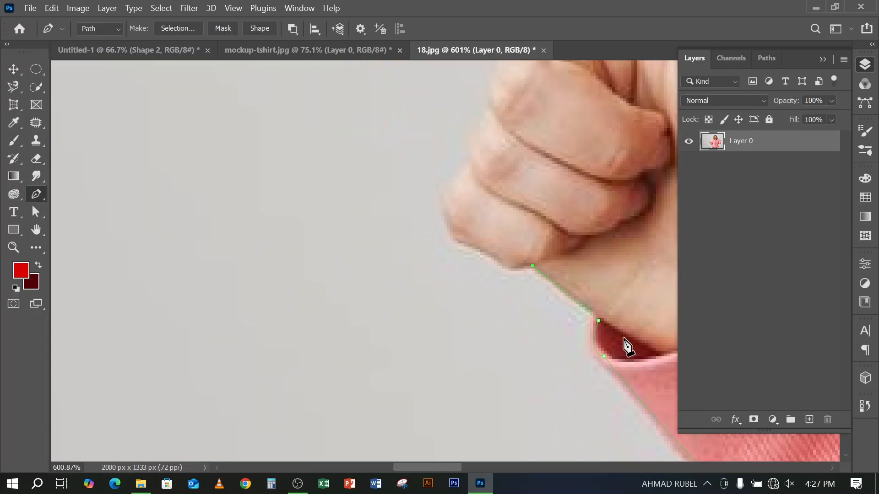
Trace the outer edges of the folded little finger and ring finger with corner and curved anchor points
left_click(491, 255)
left_click(463, 239)
left_click(450, 230)
left_click_drag(469, 167, 504, 146)
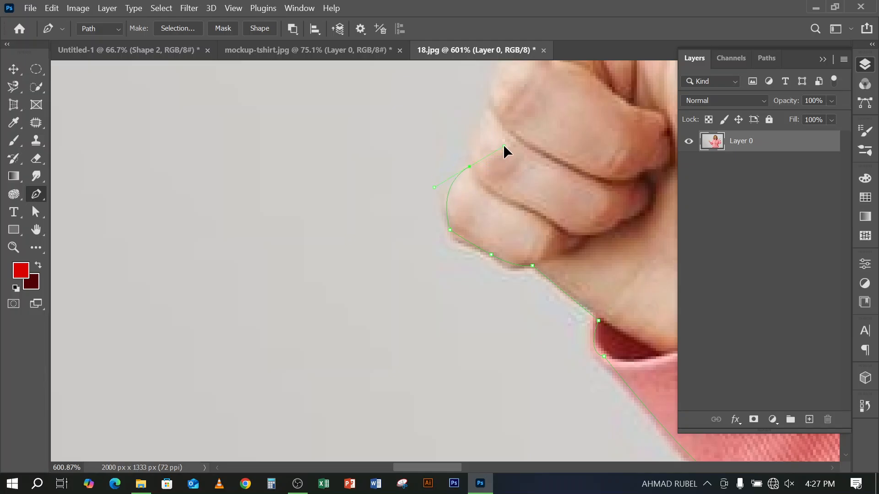
left_click(470, 168, "alt")
left_click_drag(491, 109, 519, 95)
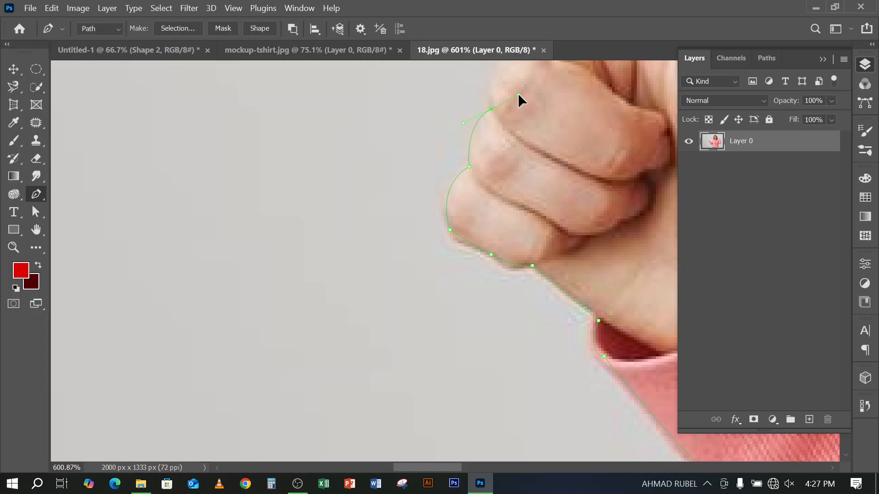
left_click(491, 110, "alt")
Curve the path around the folded middle finger and up to the base of the pointing index finger
scroll(497, 170, "up", 2)
scroll(497, 170, "up", 1)
left_click_drag(517, 224, 370, 265)
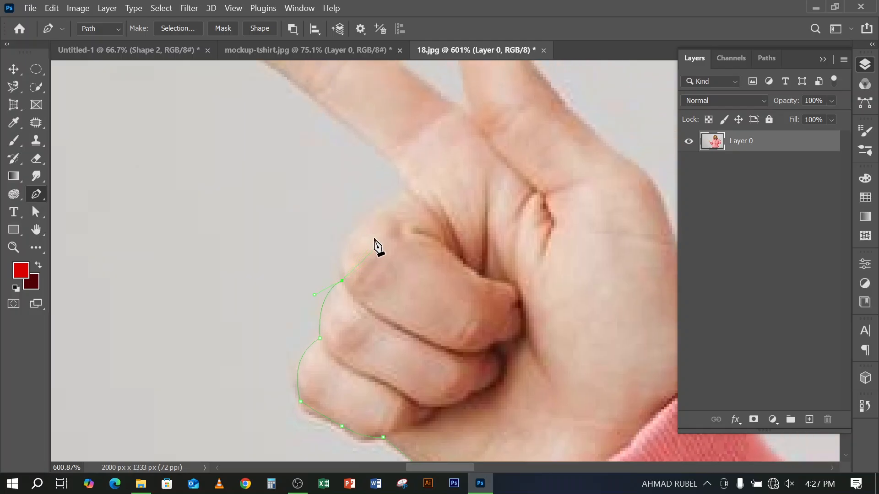
left_click_drag(392, 210, 456, 200)
left_click(405, 179)
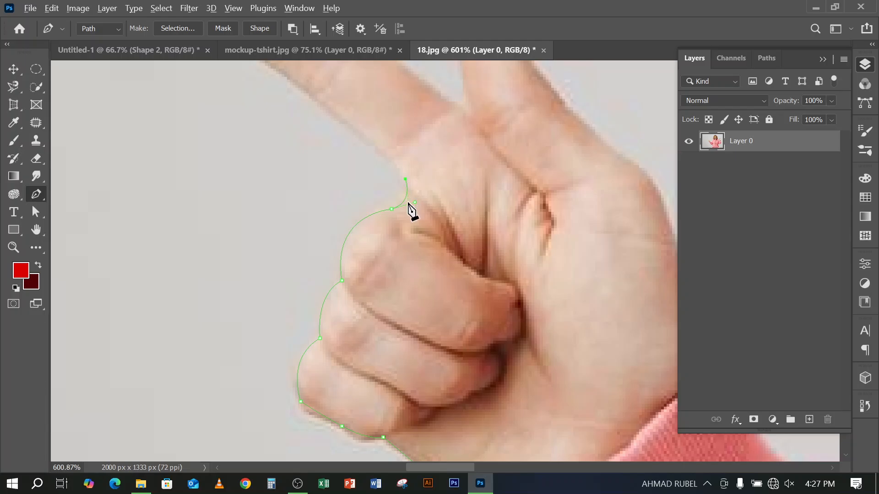
scroll(408, 208, "down", 2)
left_click(141, 484)
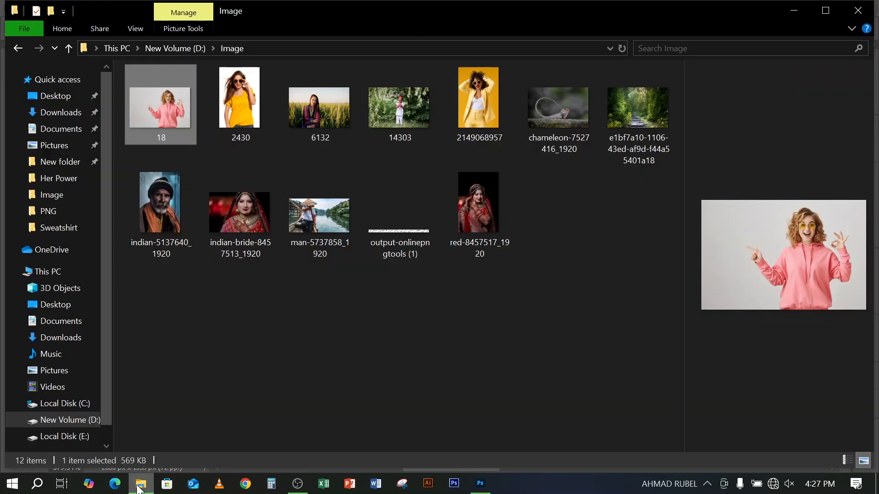
left_click_drag(164, 108, 738, 9)
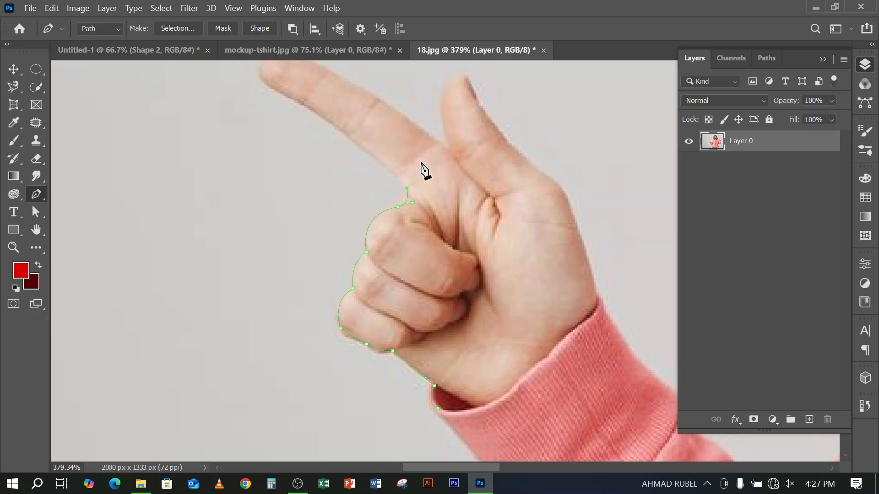
End the unfinished hand and hoodie path, clear it from the canvas, and switch to the Move Tool
key("ctrl+Return")
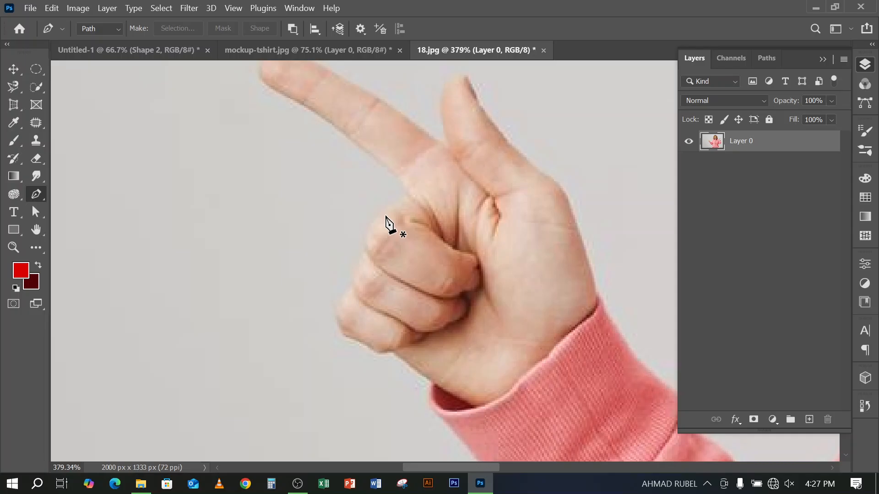
left_click(18, 72)
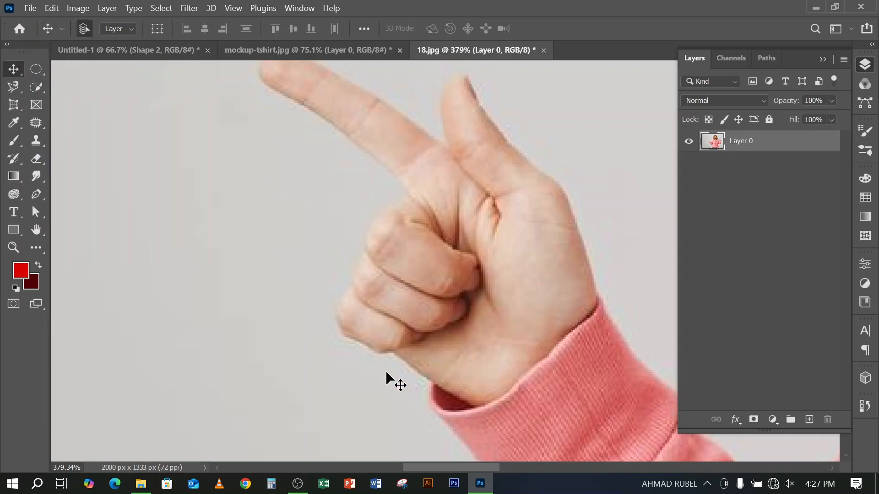
left_click(299, 489)
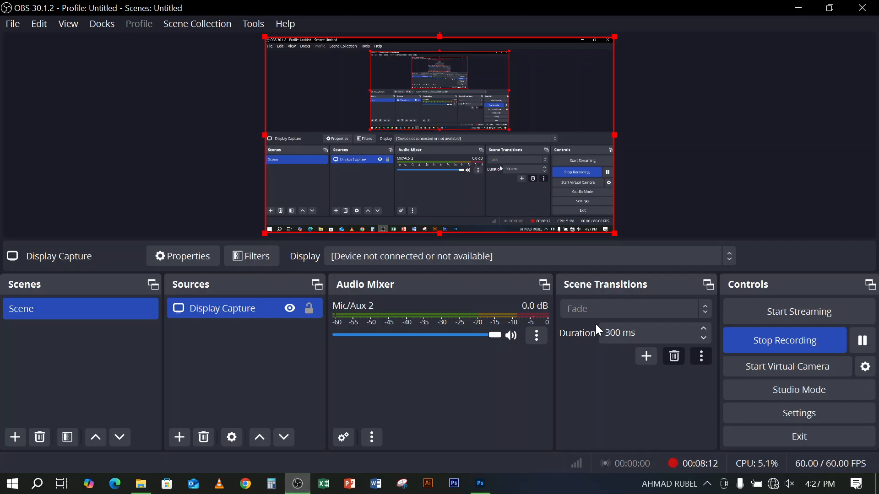
left_click(862, 341)
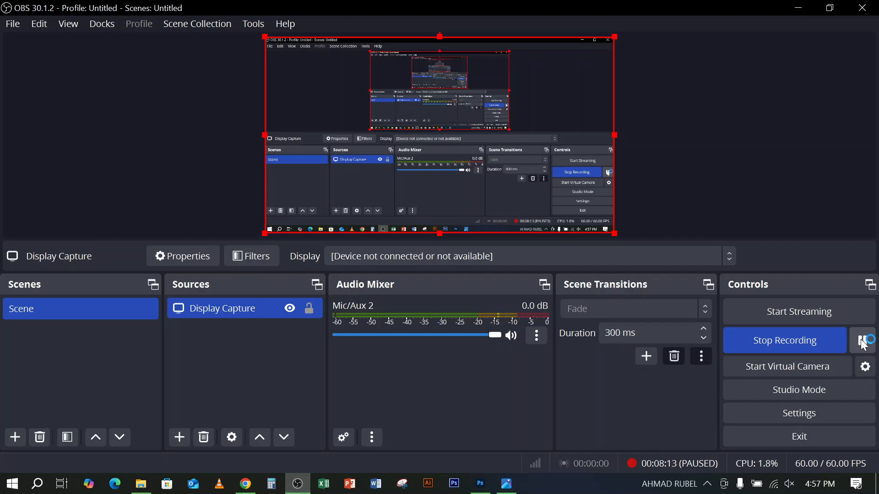
left_click(864, 342)
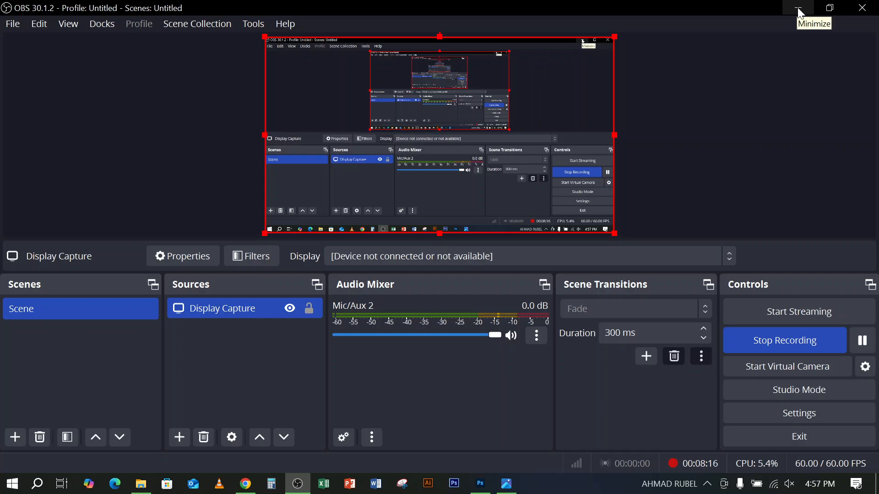
left_click(800, 9)
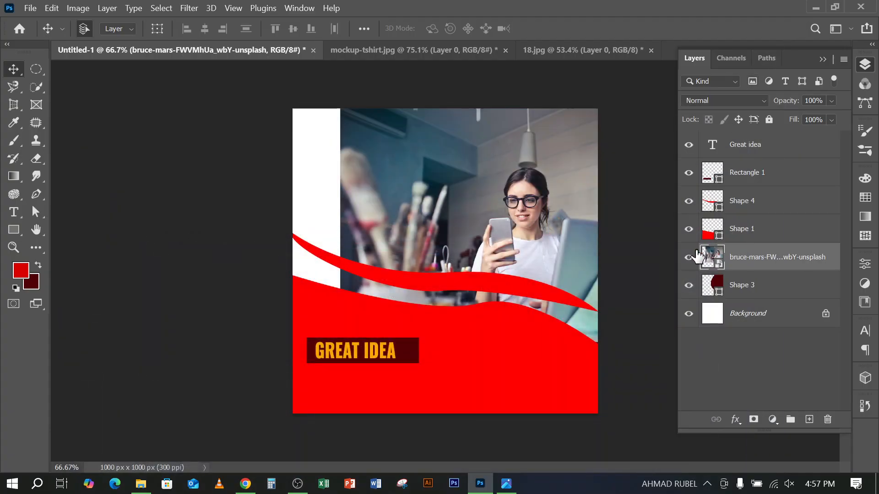
In the Untitled-1 design, clip the photo layer of the woman with a phone to the Shape 3 layer below it
right_click(814, 253)
left_click(679, 329)
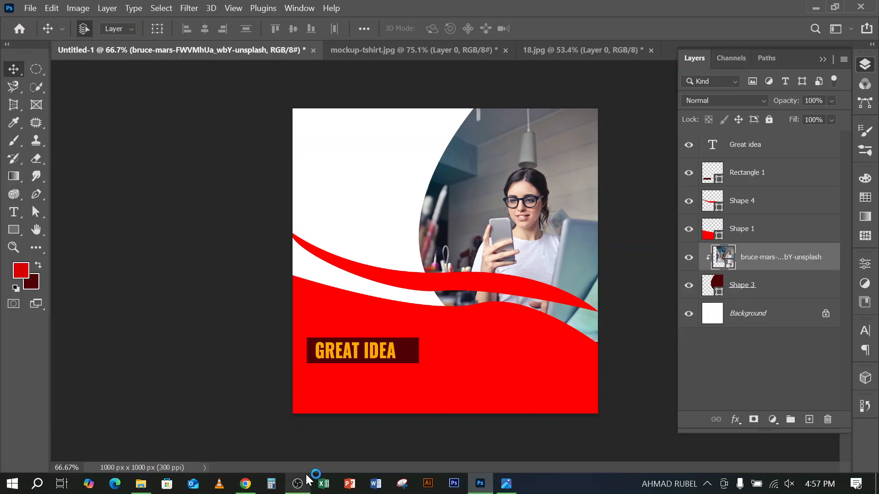
mouse_move(305, 479)
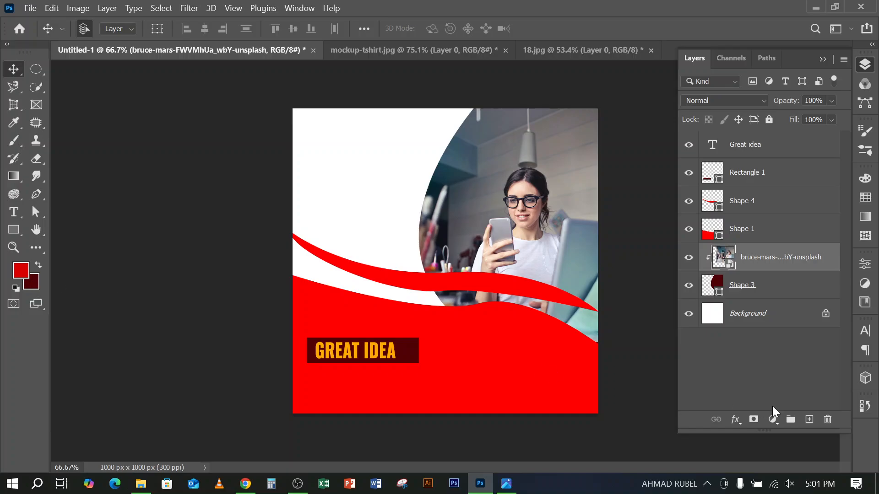
Fill the Background layer with the dark maroon background colour and unlock the layer
left_click(792, 320)
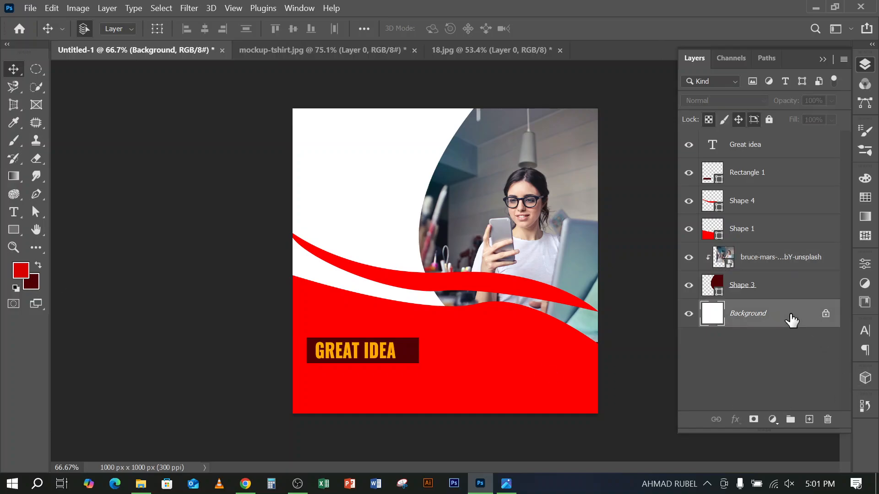
key("ctrl+BackSpace")
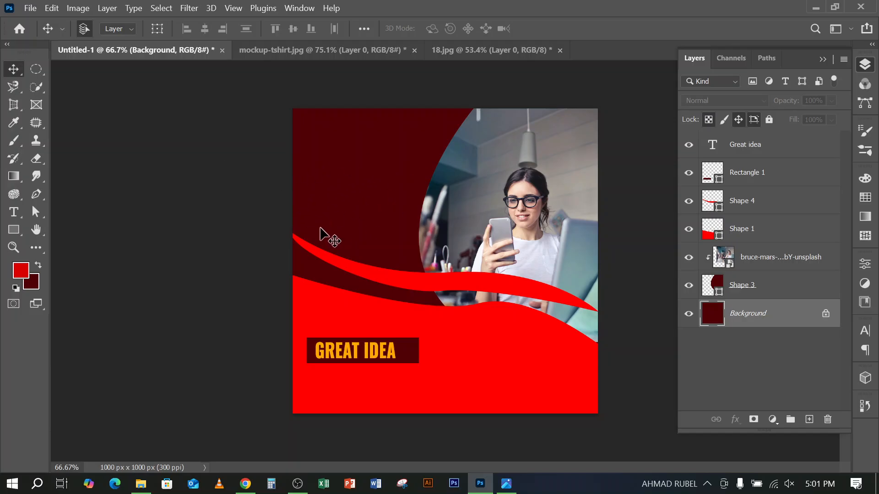
left_click(826, 314)
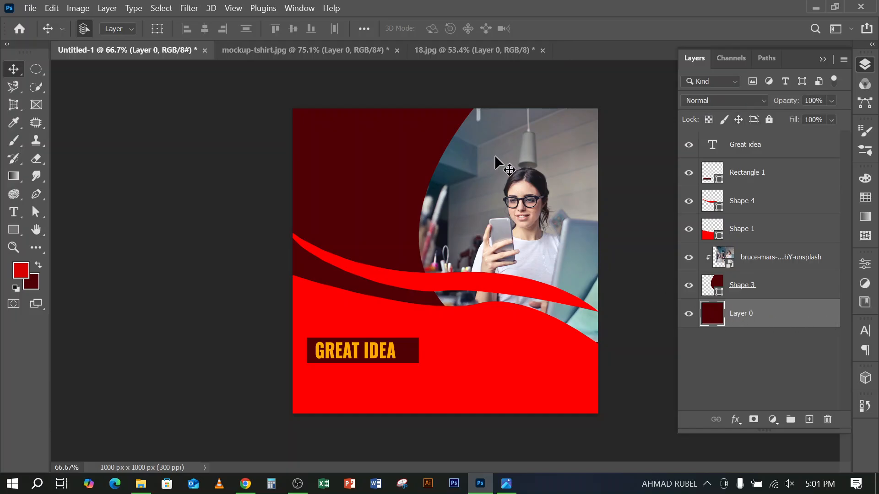
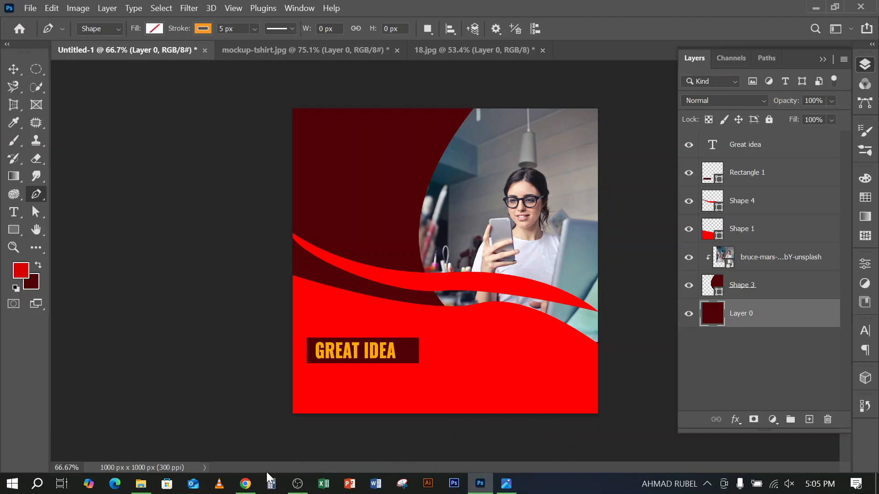
Switch to the Move Tool and close the 18.jpg and mockup-tshirt.jpg documents without saving their changes
left_click(248, 485)
left_click(247, 484)
left_click(13, 71)
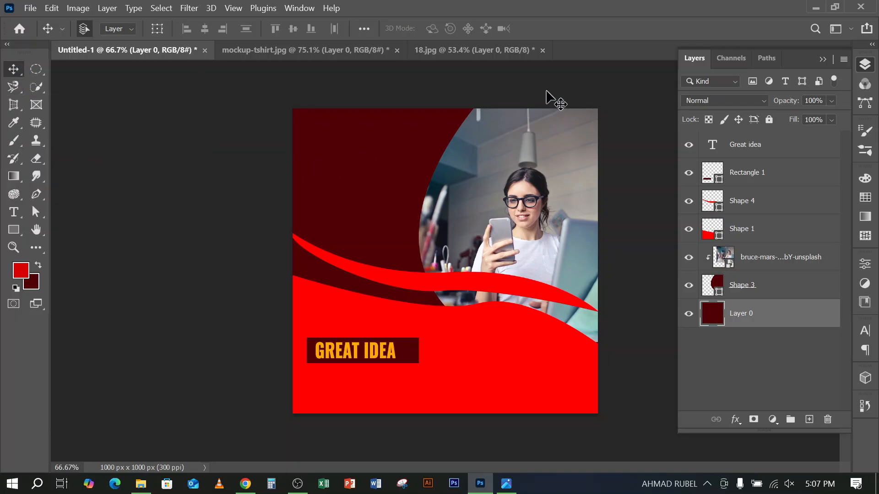
left_click(469, 46)
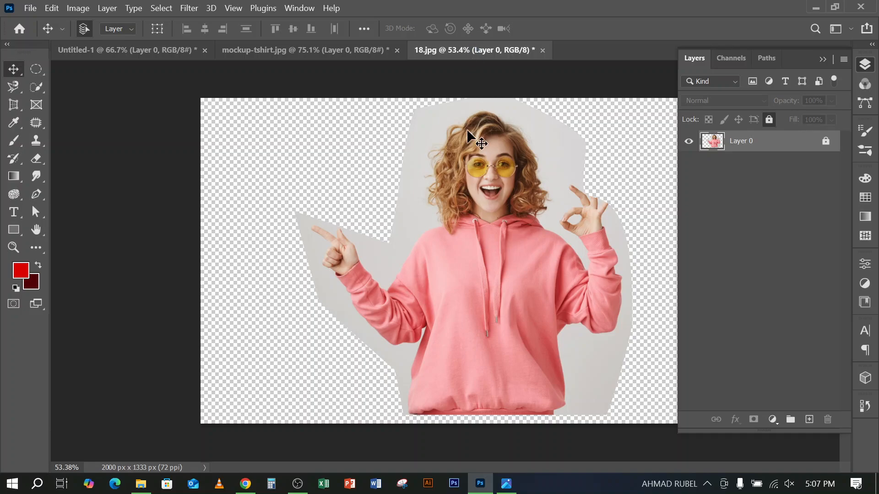
left_click(543, 50)
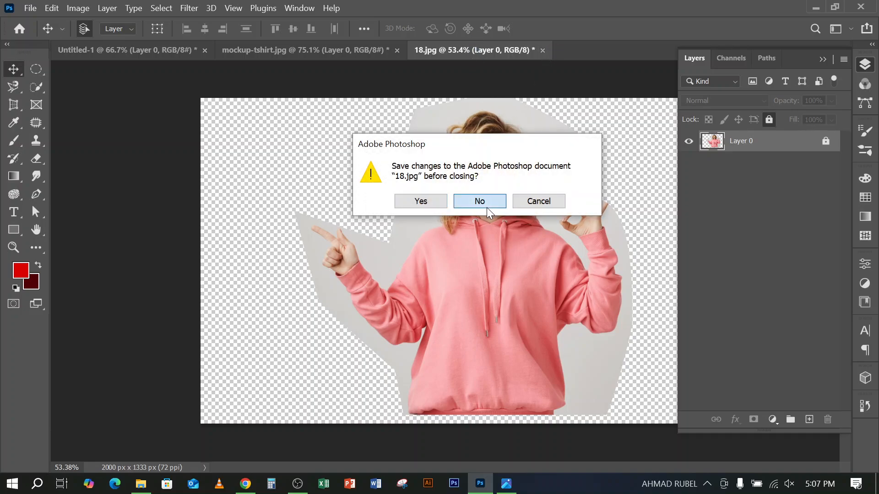
left_click(485, 206)
left_click(372, 55)
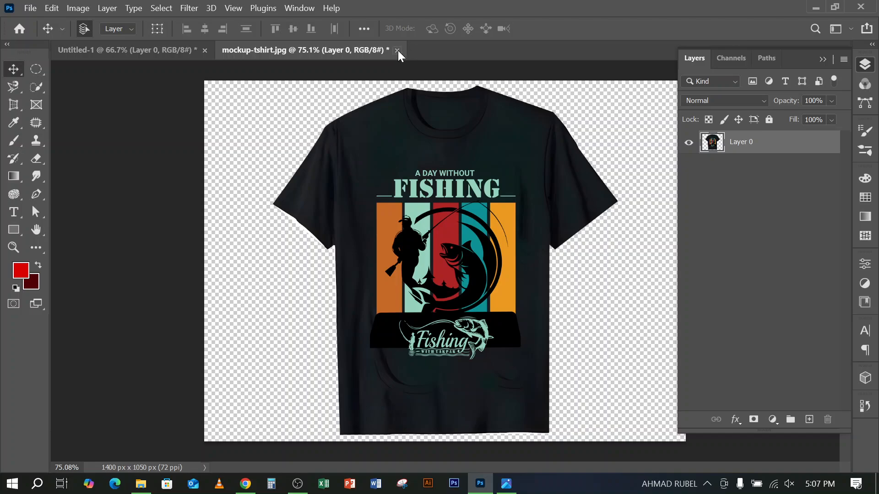
left_click(396, 50)
left_click(474, 201)
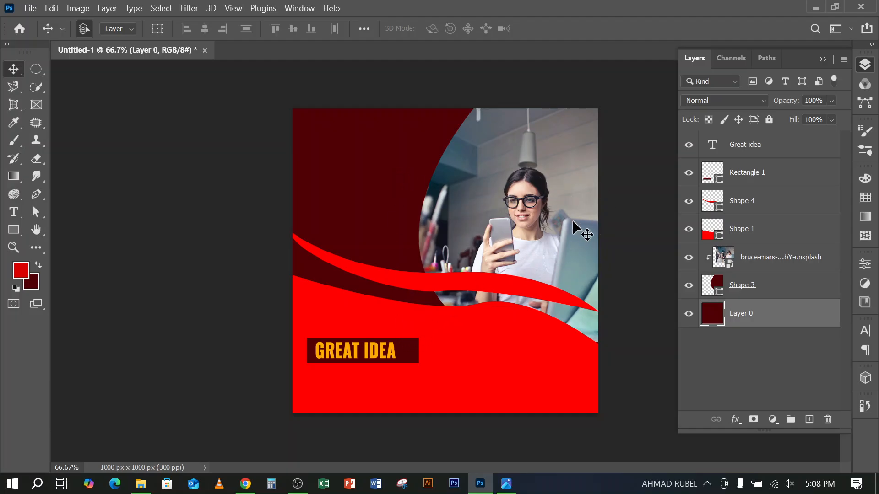
Delete the clipped photo layer of the woman and hide Layer 0 to isolate the Shape 3 curve, checking its visibility
left_click_drag(791, 260, 758, 246)
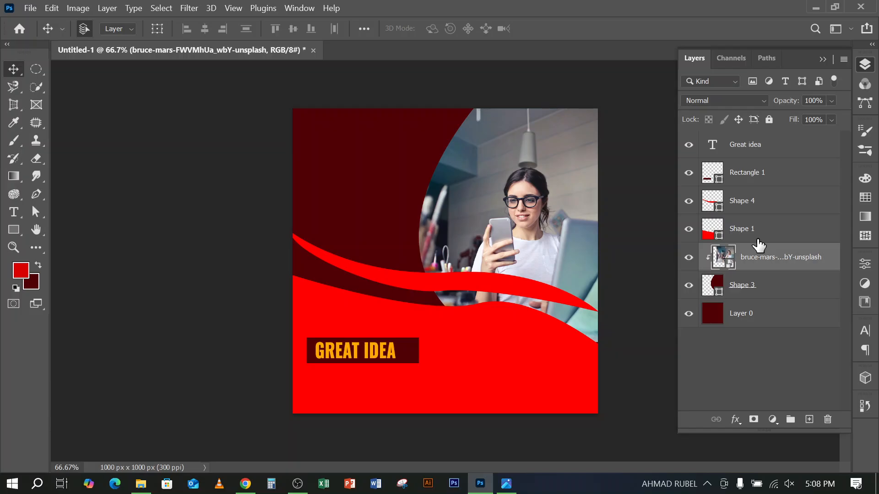
key("Delete")
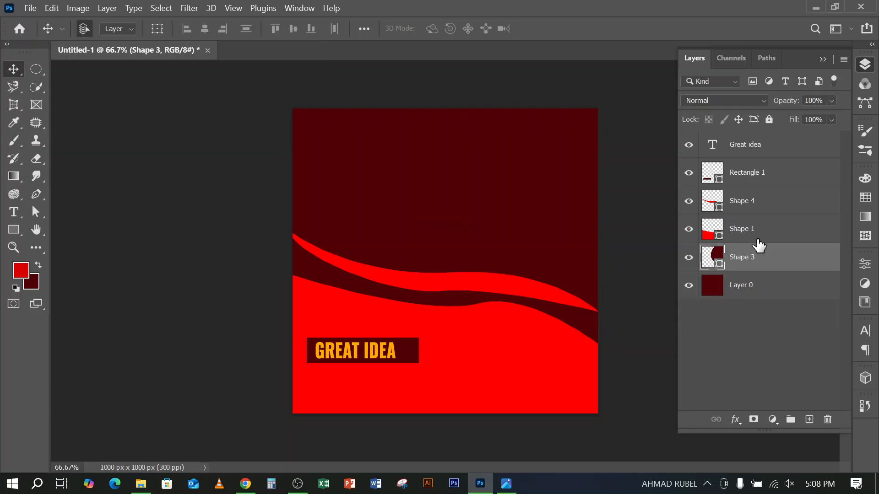
left_click(689, 286)
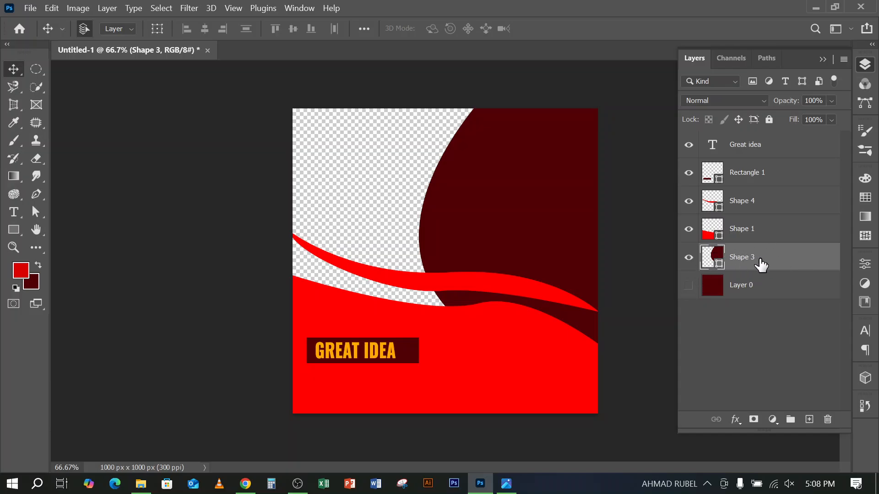
left_click(691, 257)
left_click(692, 257)
left_click(689, 258)
left_click(690, 257)
Place the photo of the bearded man with a laptop from the Corporate folder as an embedded image above Shape 3
left_click(30, 9)
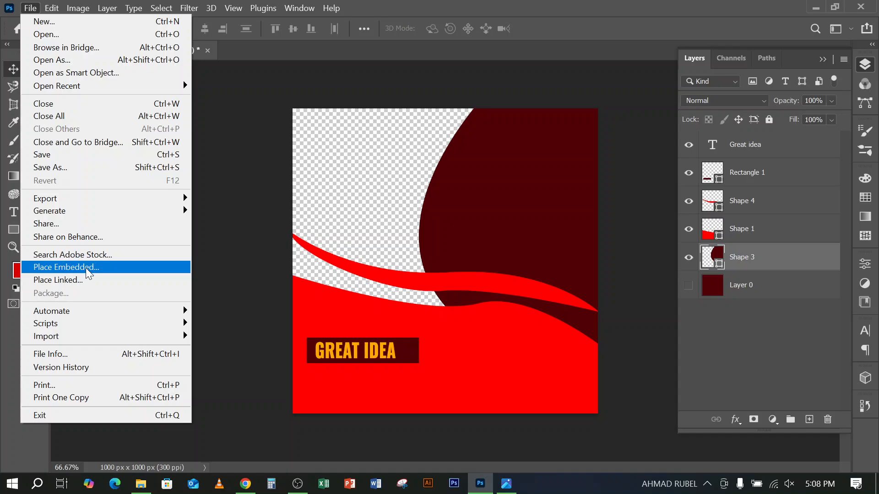
left_click(65, 267)
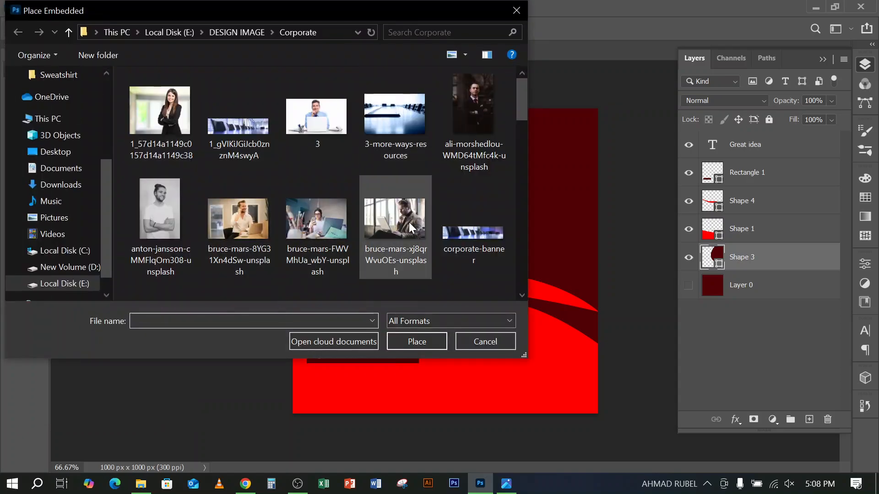
left_click(406, 214)
left_click(417, 345)
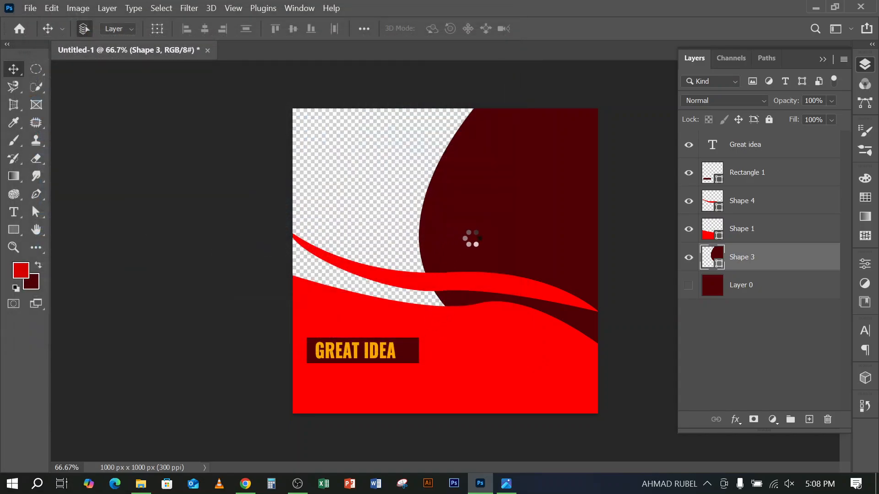
Move and enlarge the placed photo of the man so it fully covers the Shape 3 area, and commit the transform
left_click_drag(501, 238, 562, 188)
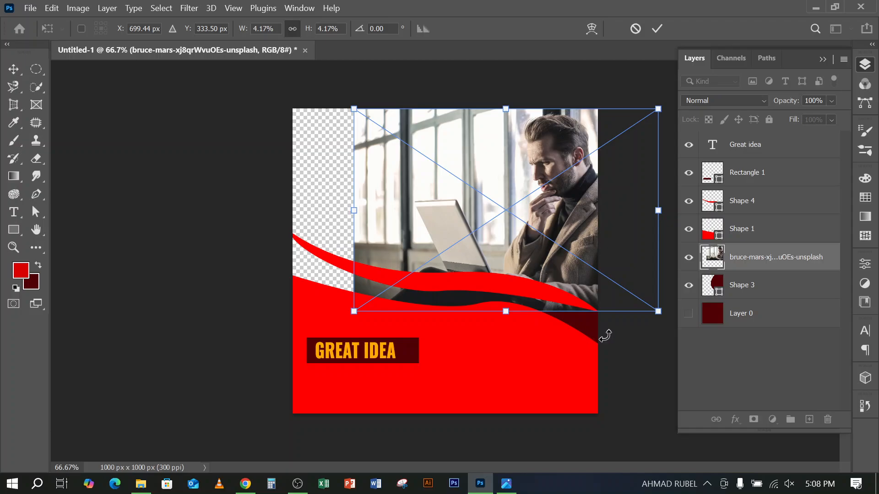
mouse_move(512, 313)
left_mouse_down()
mouse_move(511, 351)
mouse_move(512, 305)
mouse_move(504, 305)
left_mouse_up()
left_click(657, 29)
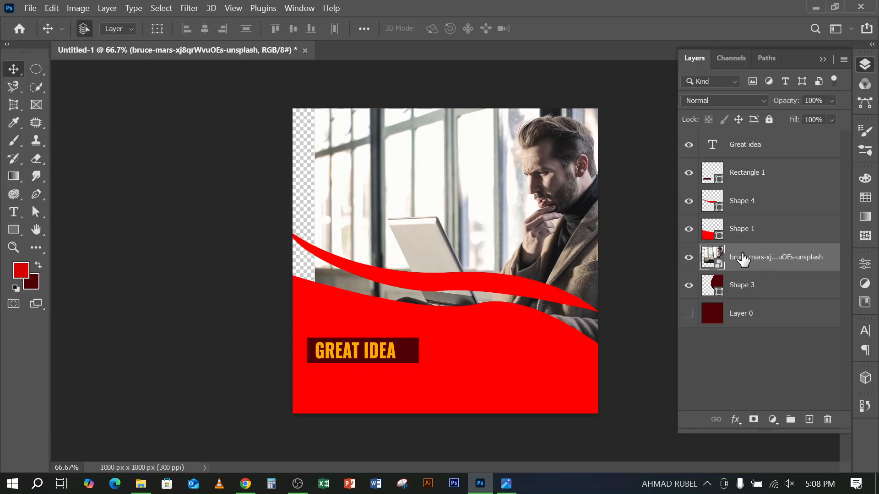
Clip the man's photo layer to the Shape 3 layer with a clipping mask and show Layer 0 again
right_click(789, 252)
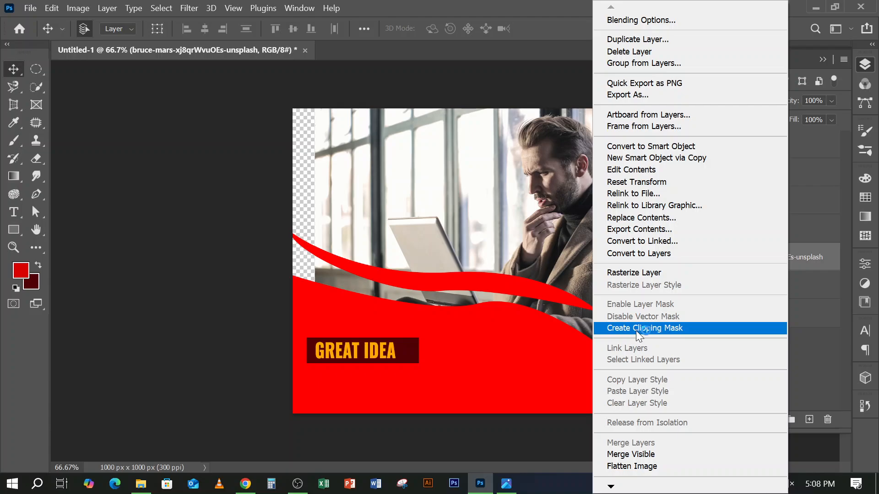
left_click(823, 280)
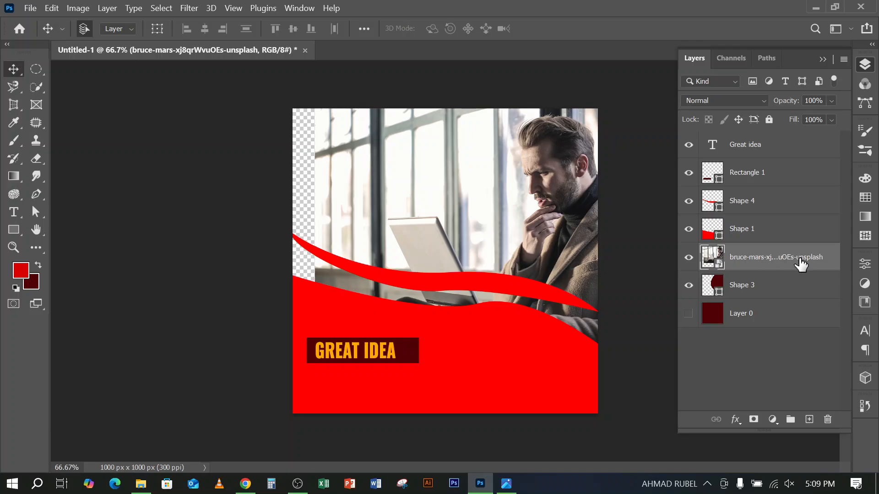
right_click(778, 251)
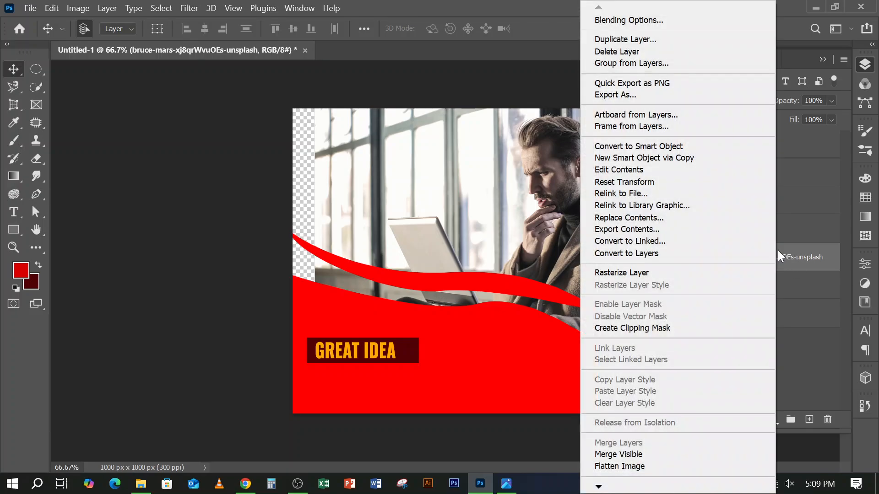
left_click(625, 330)
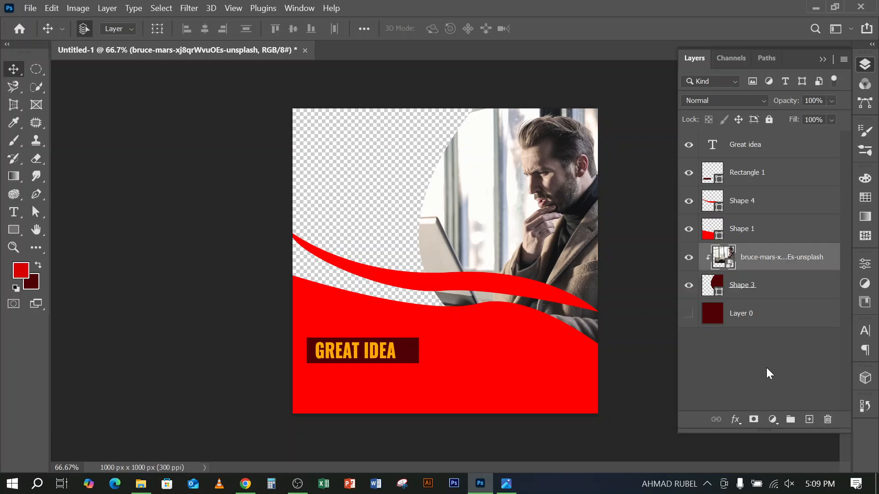
left_click(689, 316)
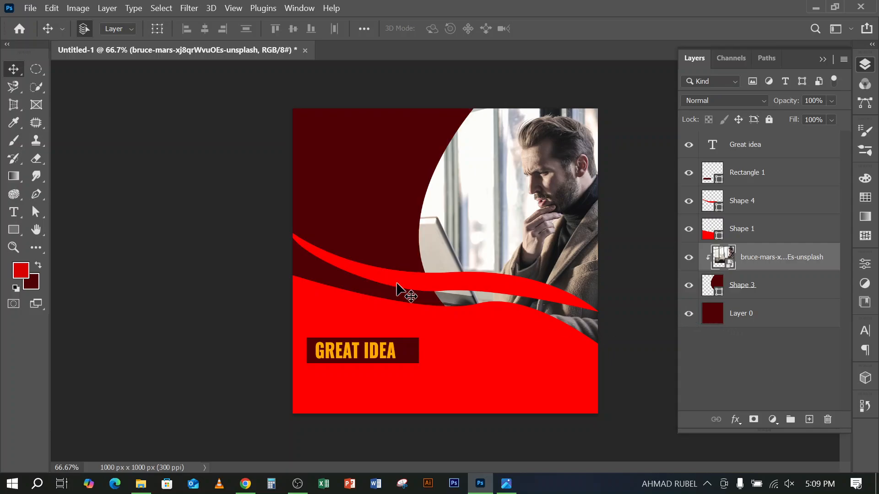